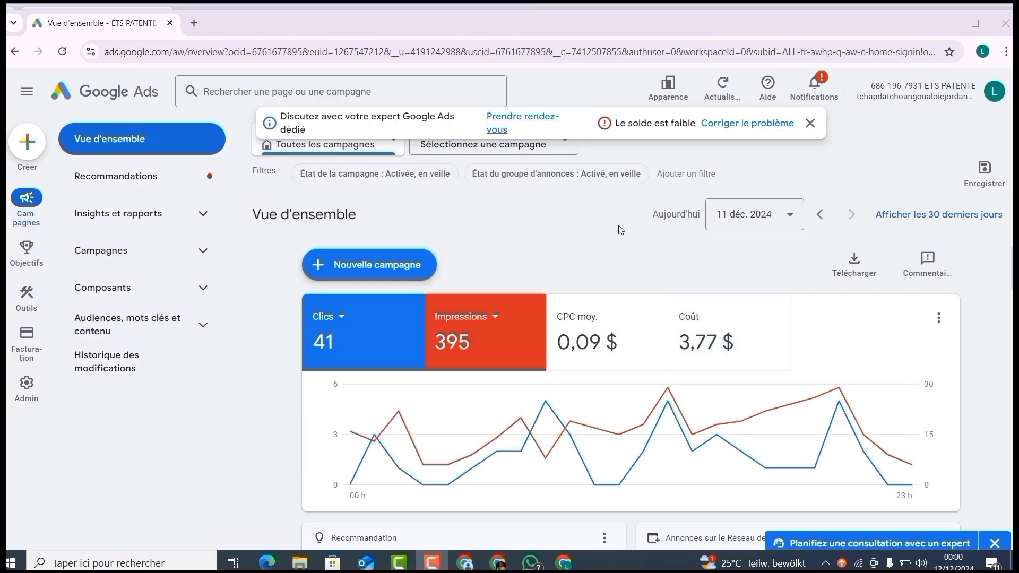
Step: Start a new campaign with the Prospects objective and keep the default Achats conversion goal
left_click(24, 153)
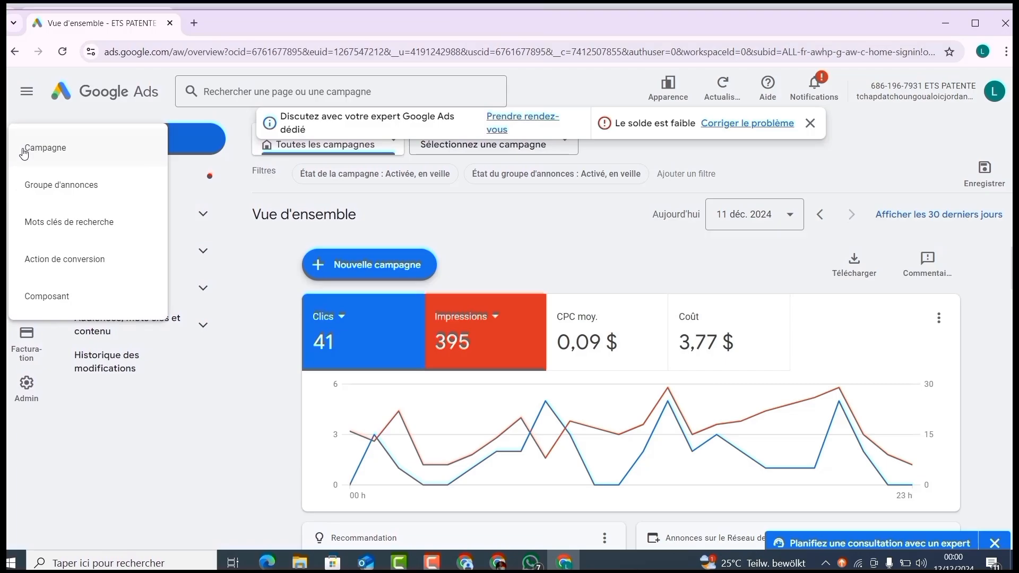
left_click(37, 154)
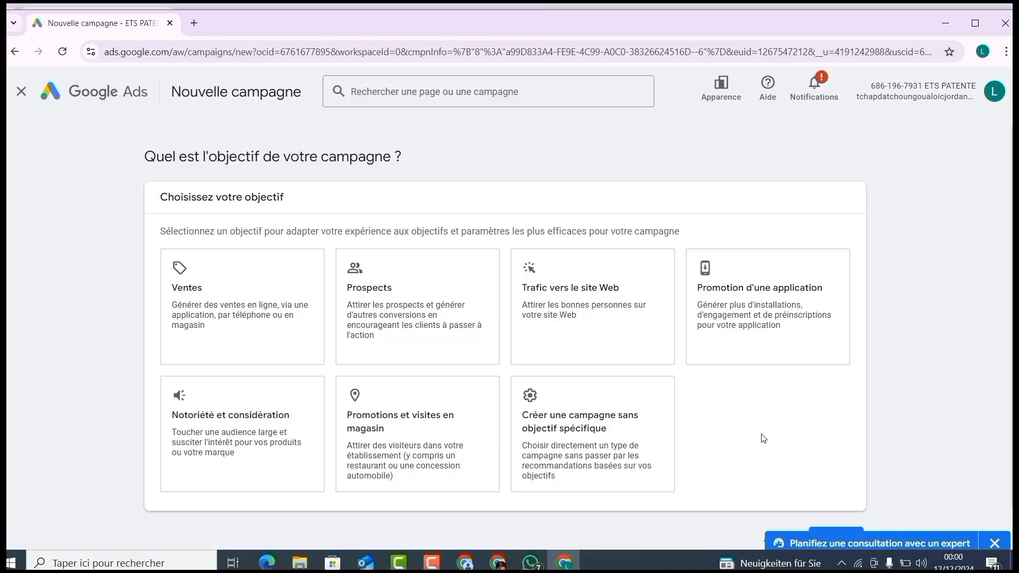
left_click(459, 306)
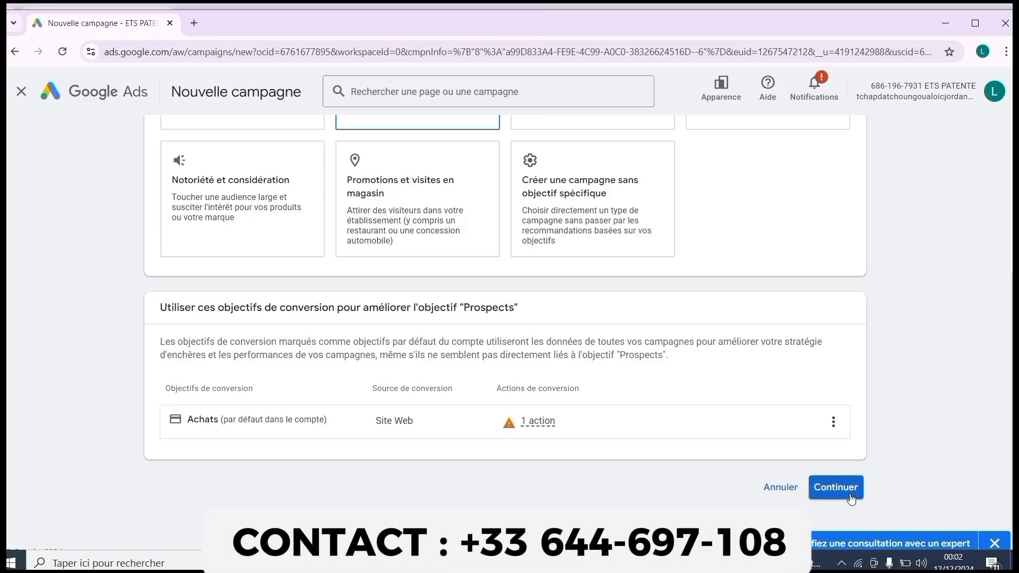
left_click(836, 488)
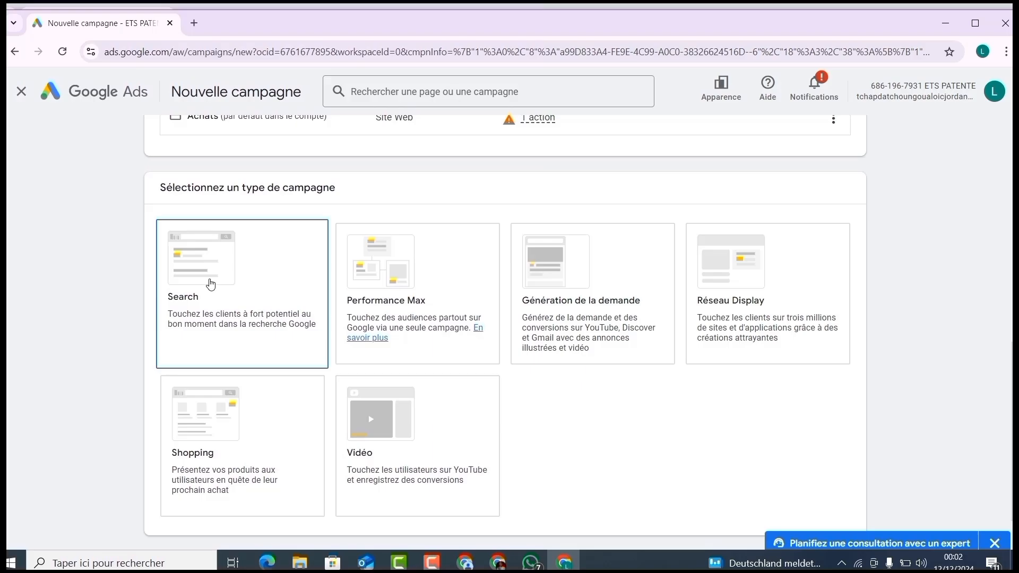
Step: Choose Search as the campaign type and enable Visites sur le site Web as the way to reach the objective
left_click(211, 284)
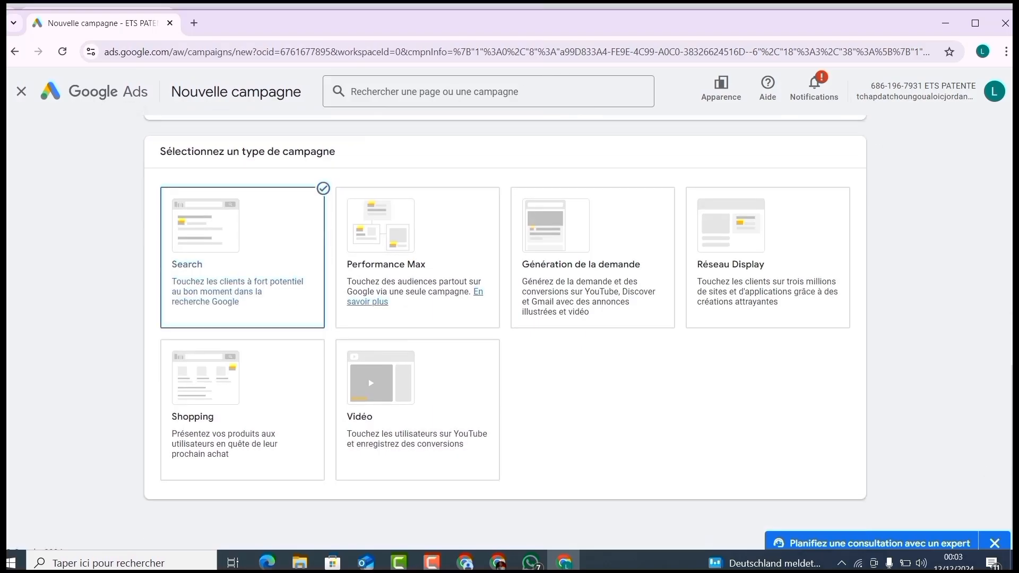
scroll(797, 425, "down", 3)
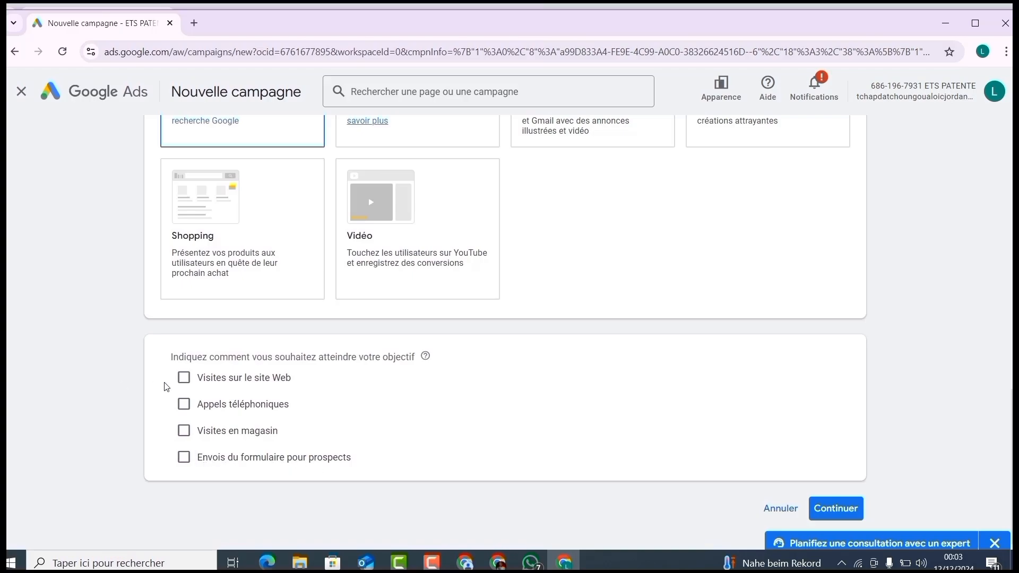
left_click(184, 381)
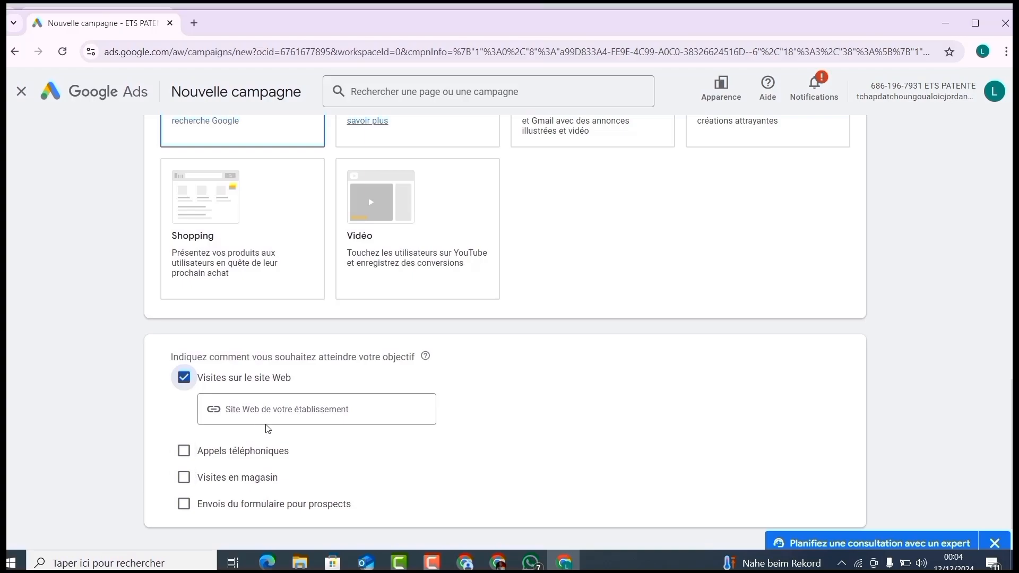
left_click(279, 419)
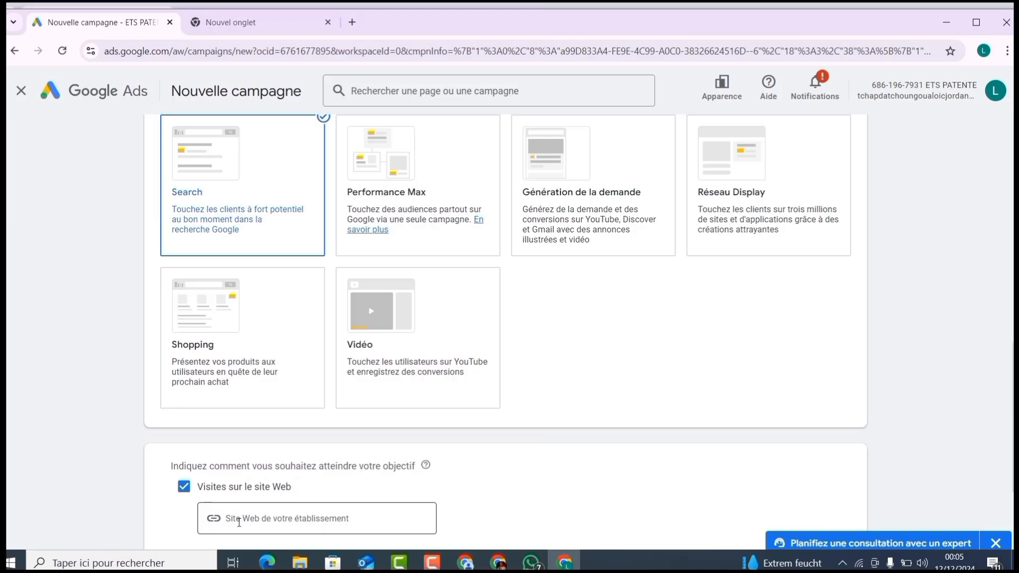
left_click(239, 522)
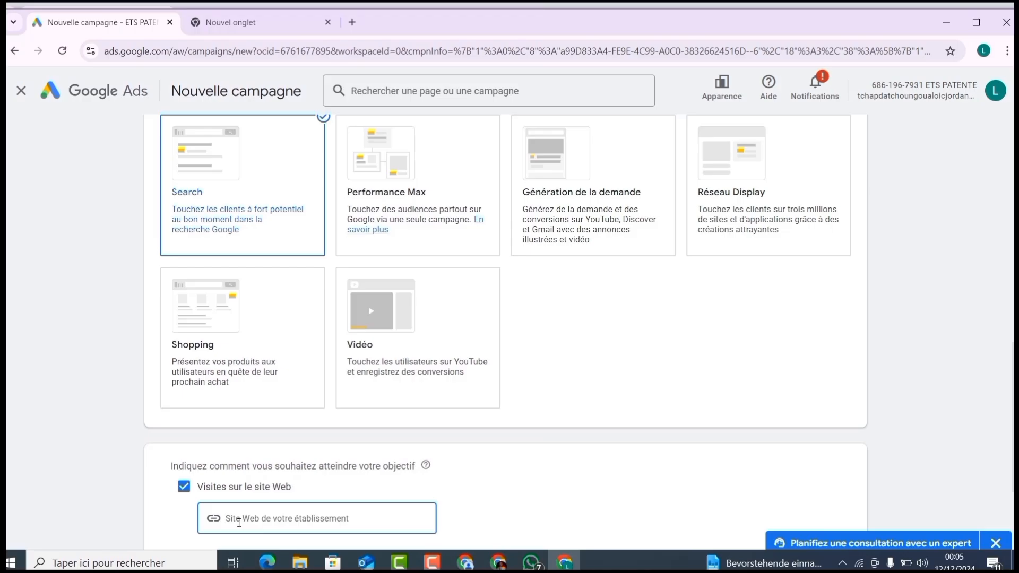
scroll(239, 523, "down", 3)
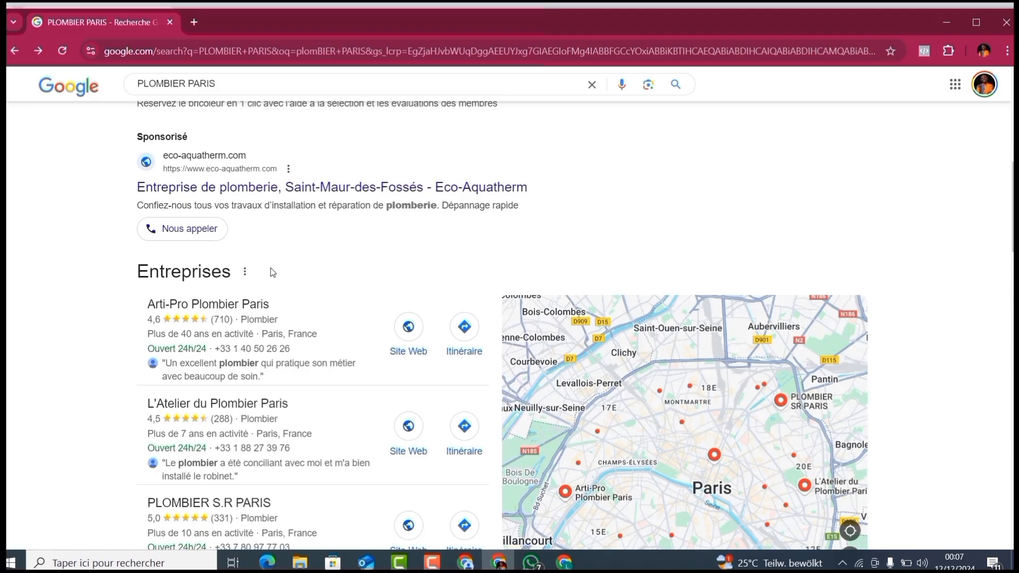
mouse_move(173, 293)
mouse_move(171, 334)
left_click_drag(1013, 220, 1013, 222)
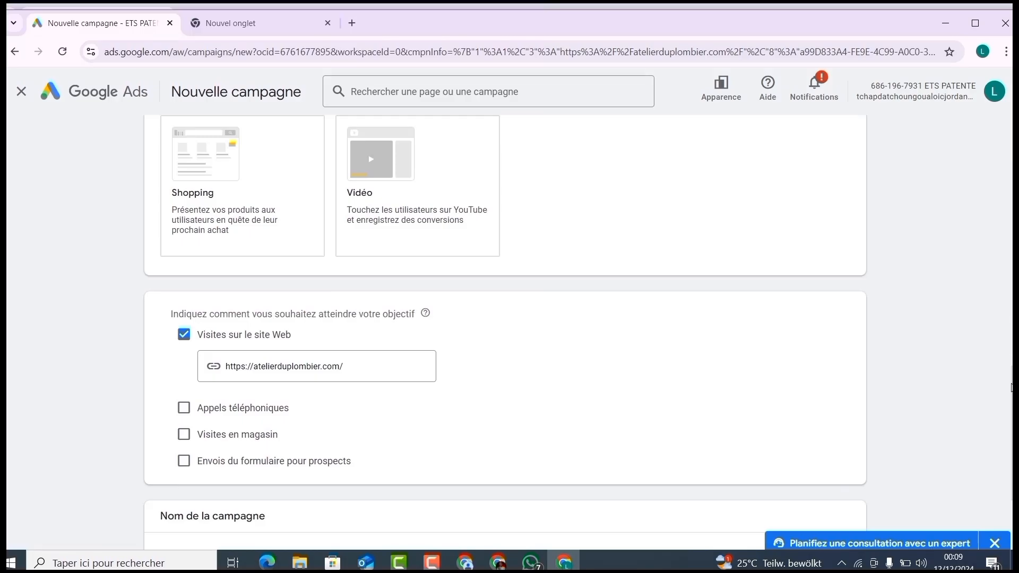
Step: Name the campaign LEADS and continue to the bidding settings
scroll(1011, 388, "down", 3)
left_click(271, 421)
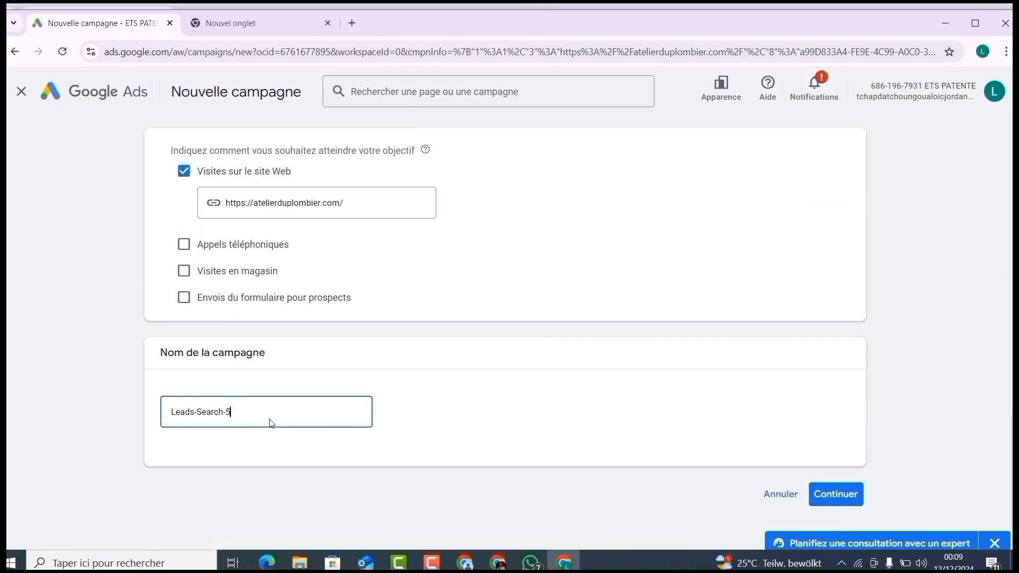
key("ctrl+a")
type("LEADS")
key("Return")
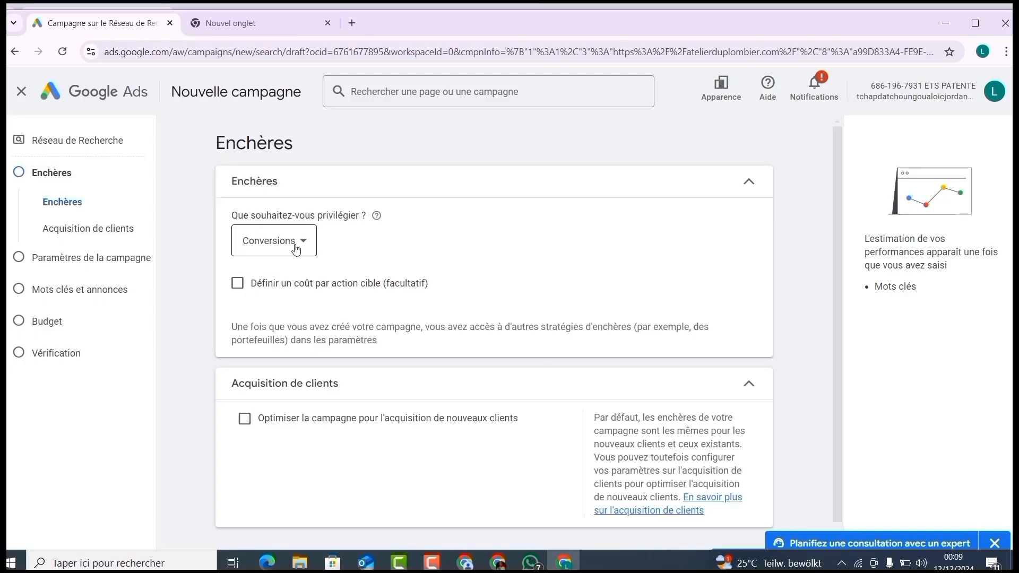
Step: Keep Conversions as the metric the bidding focuses on
left_click(296, 249)
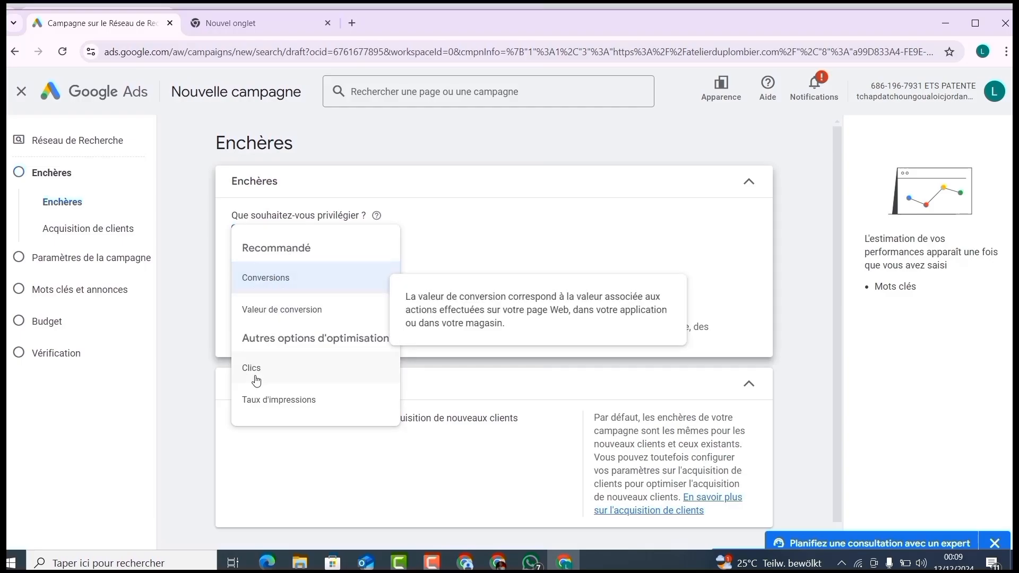
left_click(265, 278)
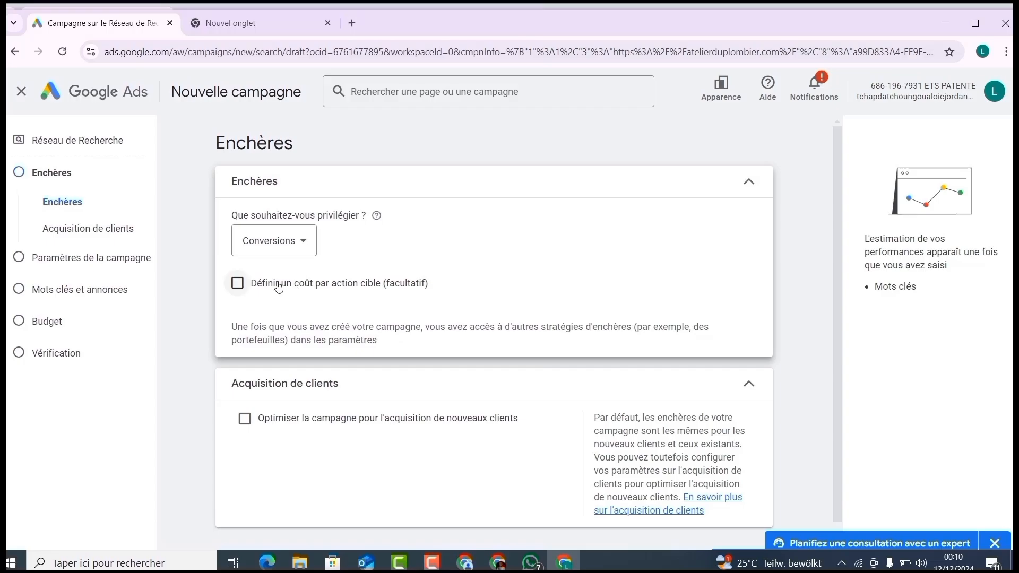
left_click(238, 284)
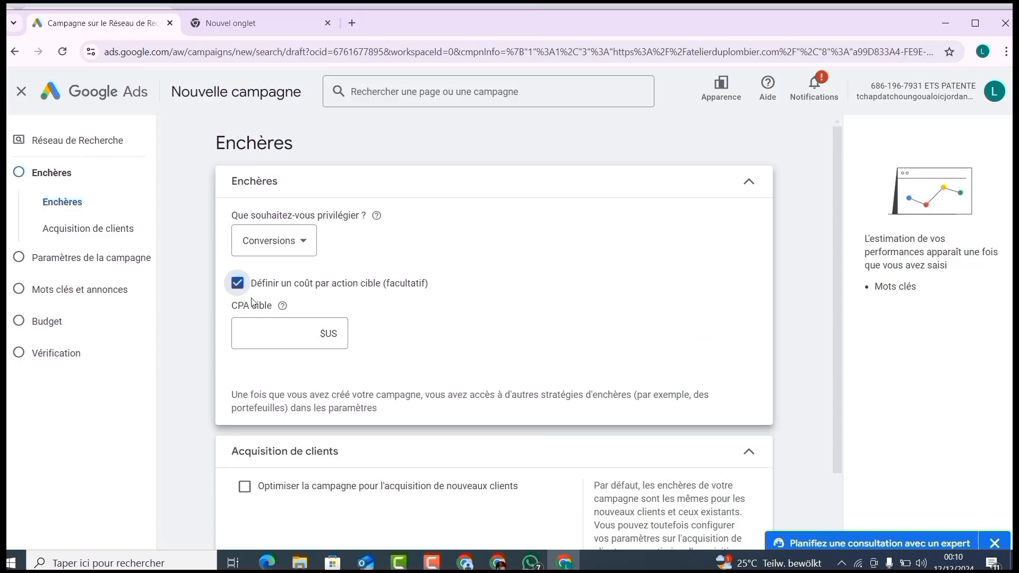
left_click(286, 326)
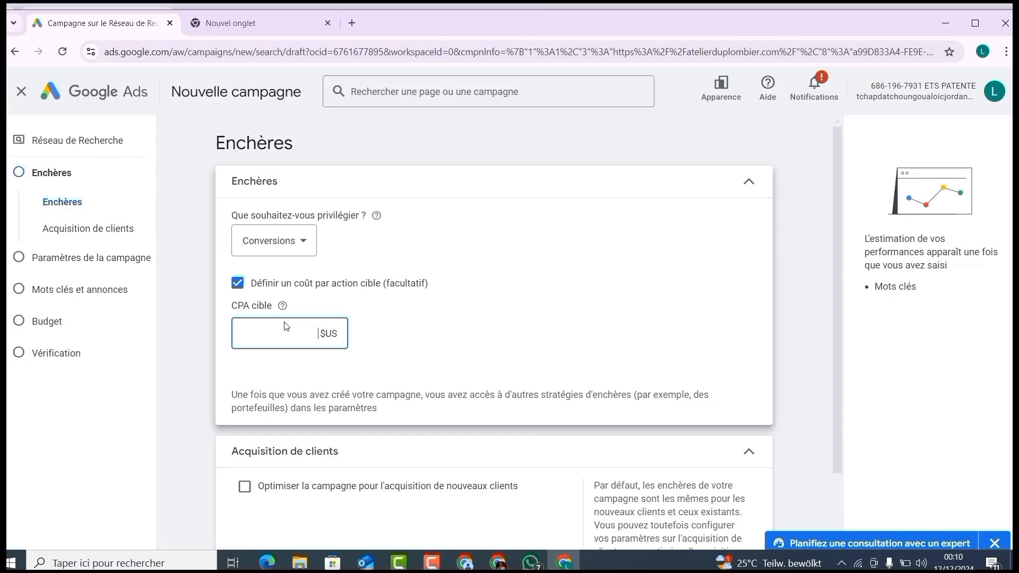
type("0")
left_click(238, 284)
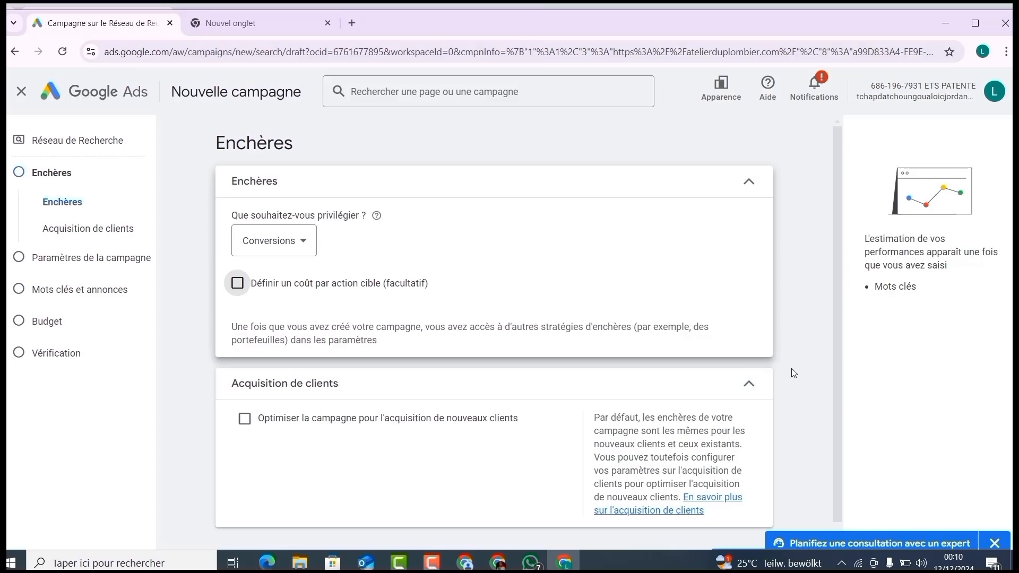
Step: Optimize the campaign for acquiring new customers and proceed to the campaign settings
left_click(367, 418)
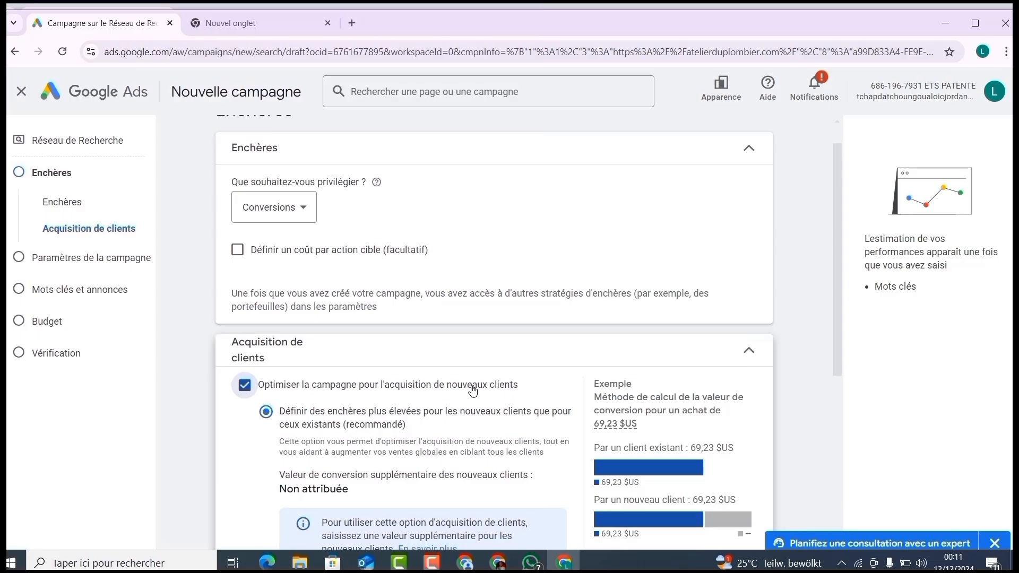
left_click_drag(840, 330, 836, 366)
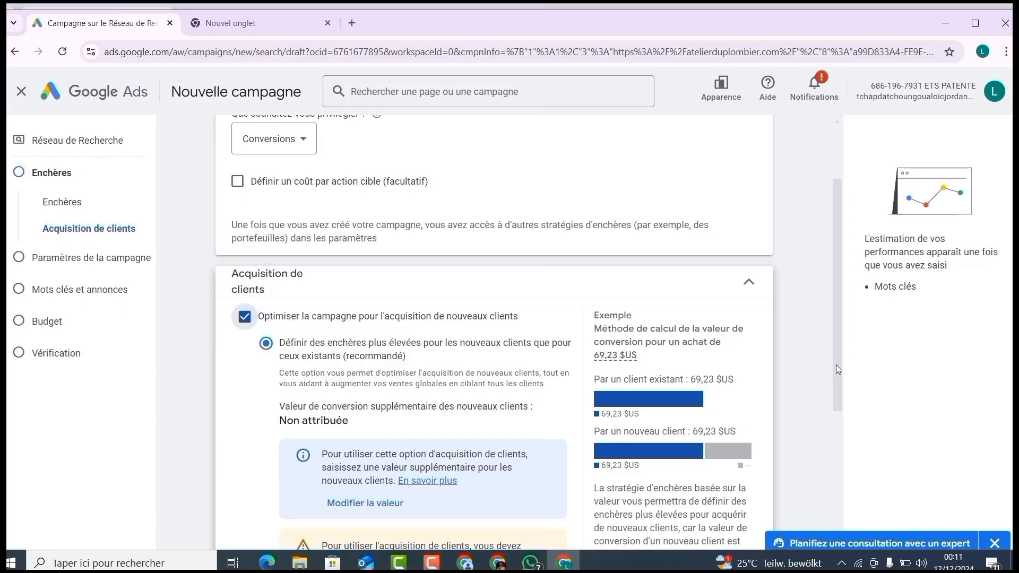
left_click_drag(836, 364, 815, 499)
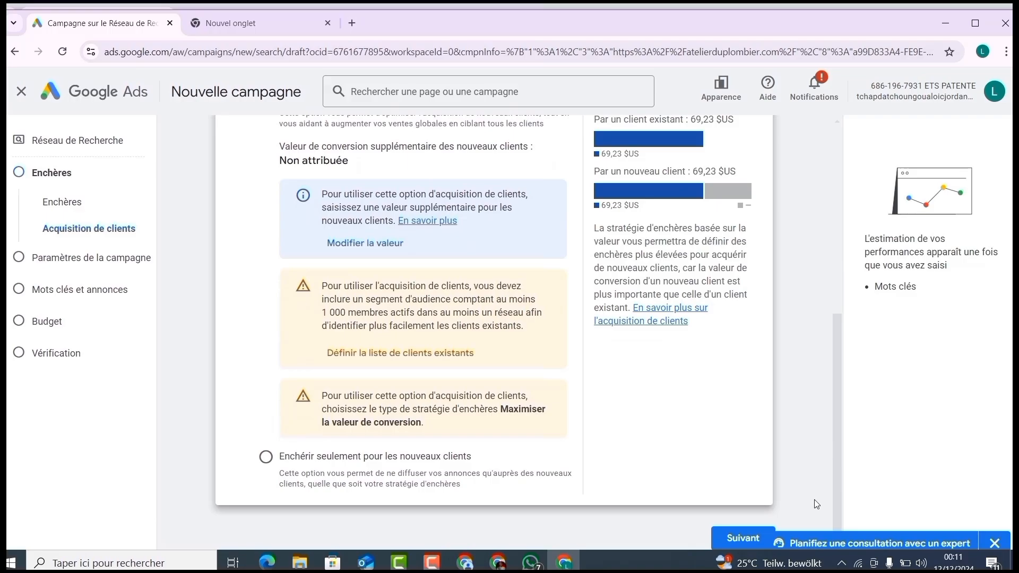
left_click(746, 541)
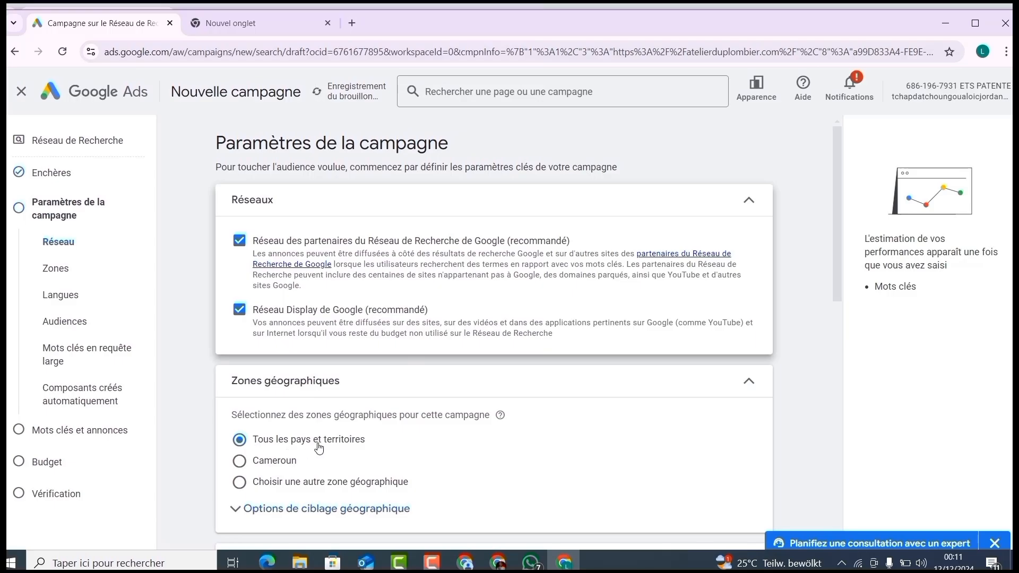
Step: Target a custom geographic area and add Paris, Île-de-France, France as the included location
left_click(274, 486)
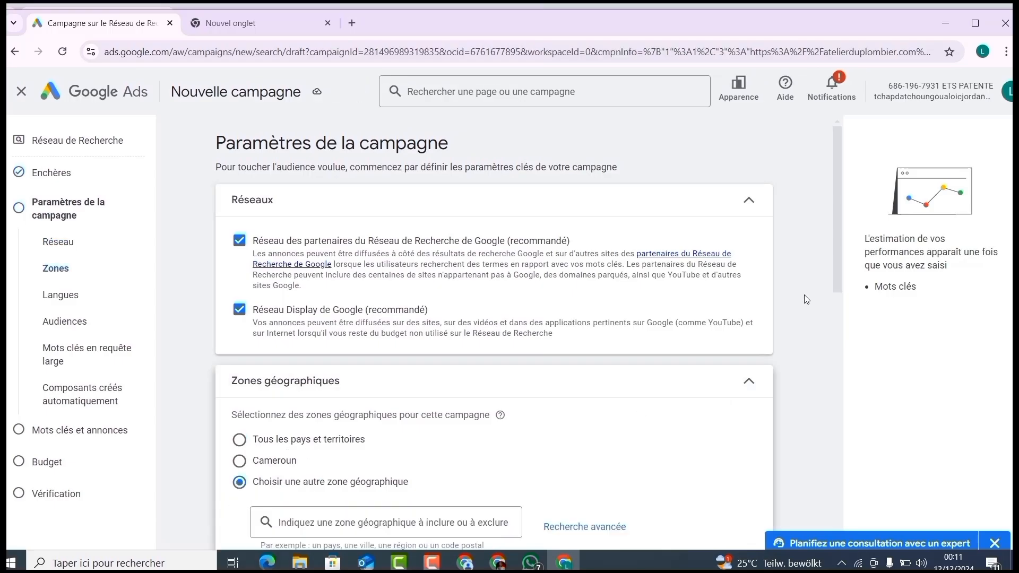
left_click_drag(836, 266, 833, 336)
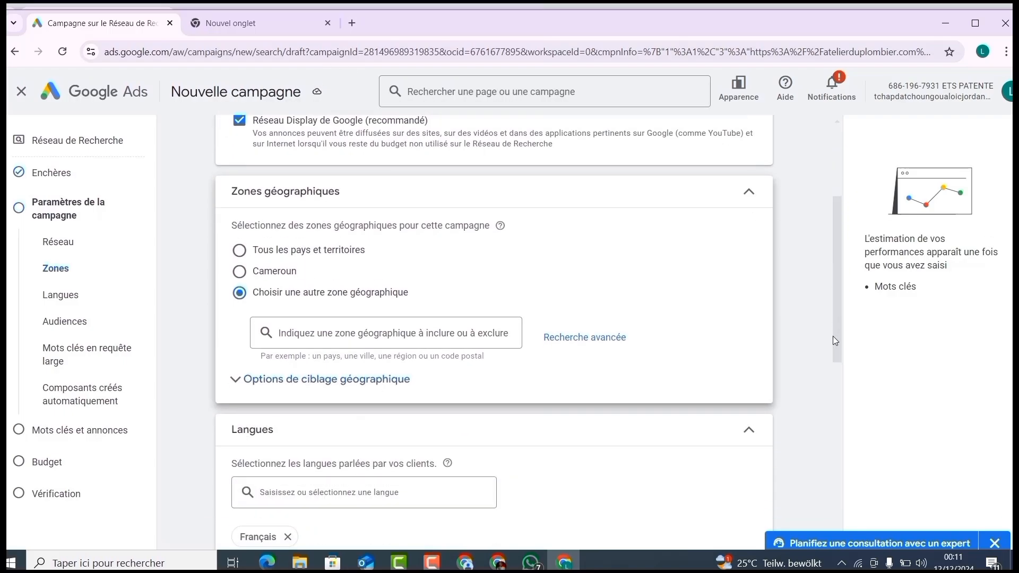
left_click(477, 336)
type("p")
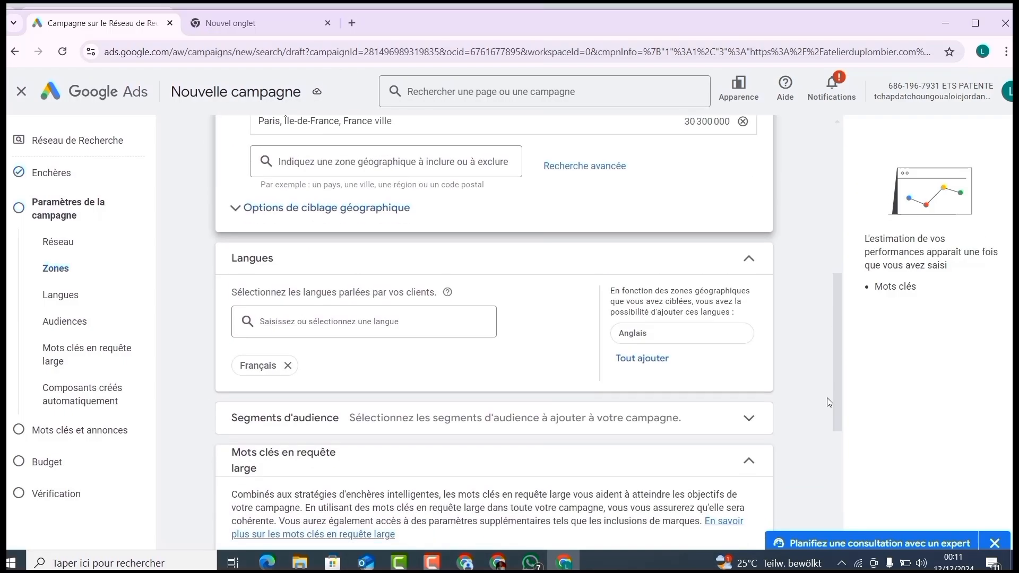
Step: Expand the geographic targeting options and the audience segments section to examine their settings
left_click(239, 203)
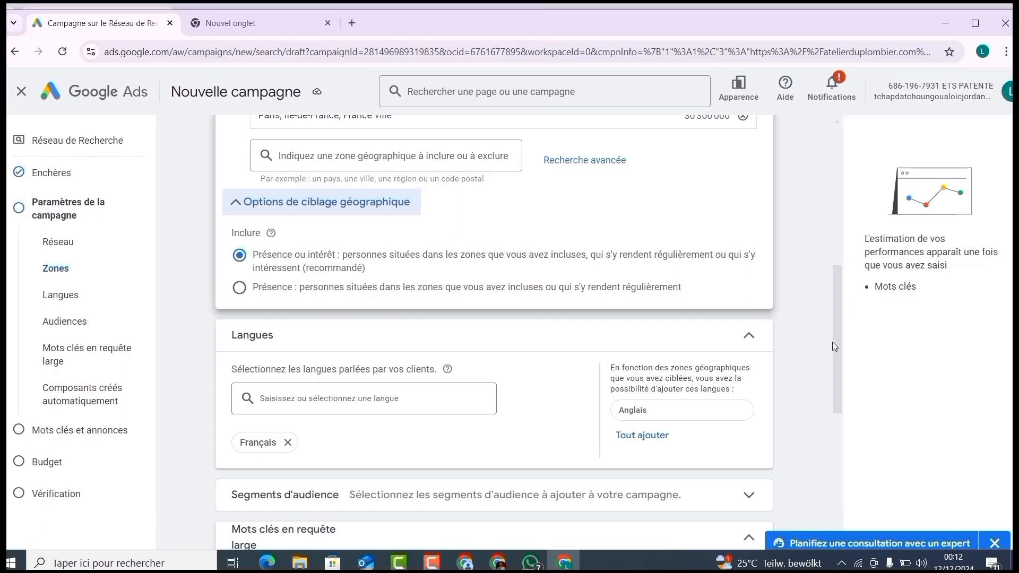
scroll(835, 346, "down", 3)
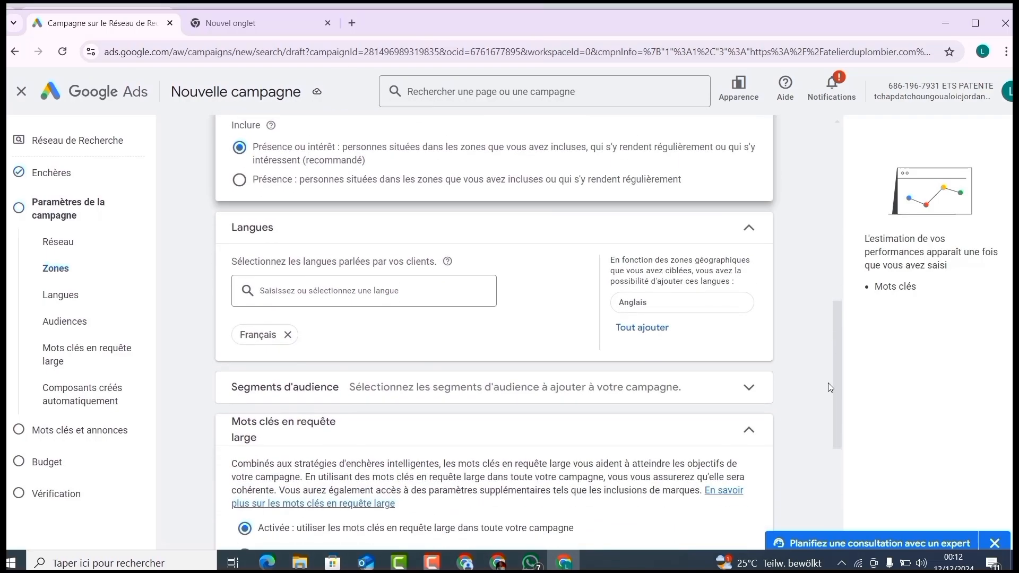
left_click(764, 368)
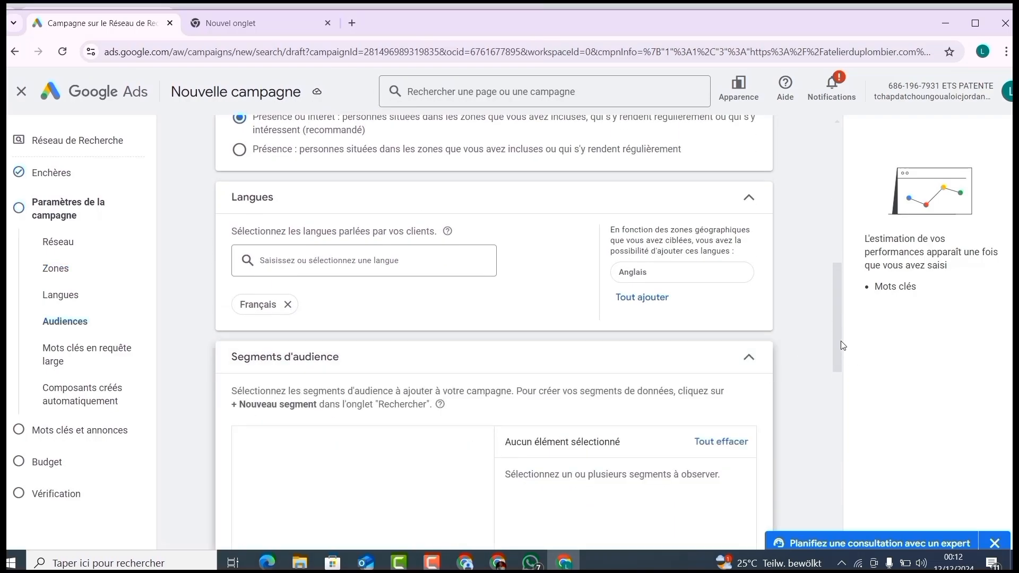
left_click_drag(841, 342, 832, 414)
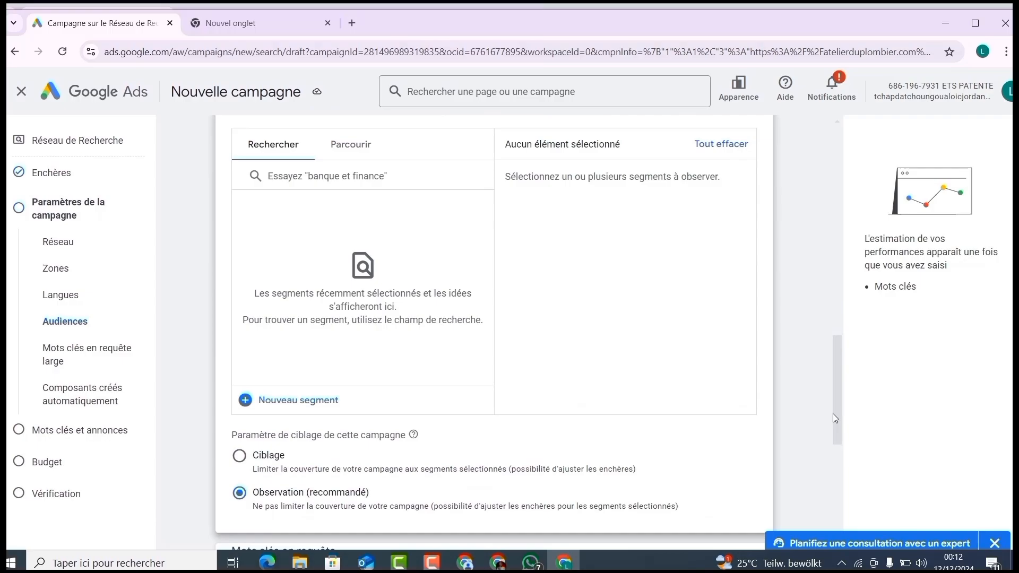
left_click_drag(833, 413, 830, 426)
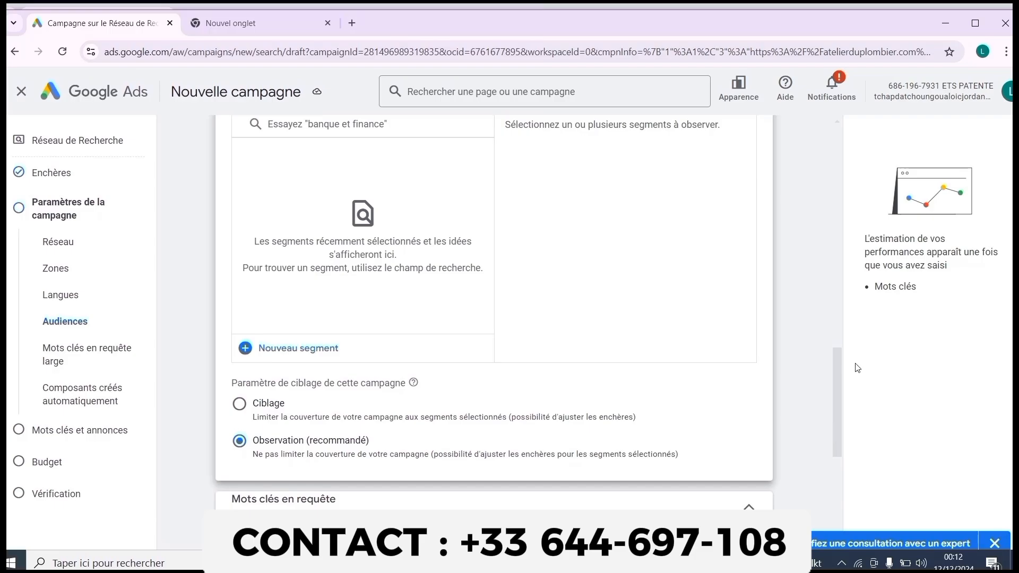
left_click_drag(833, 373, 837, 416)
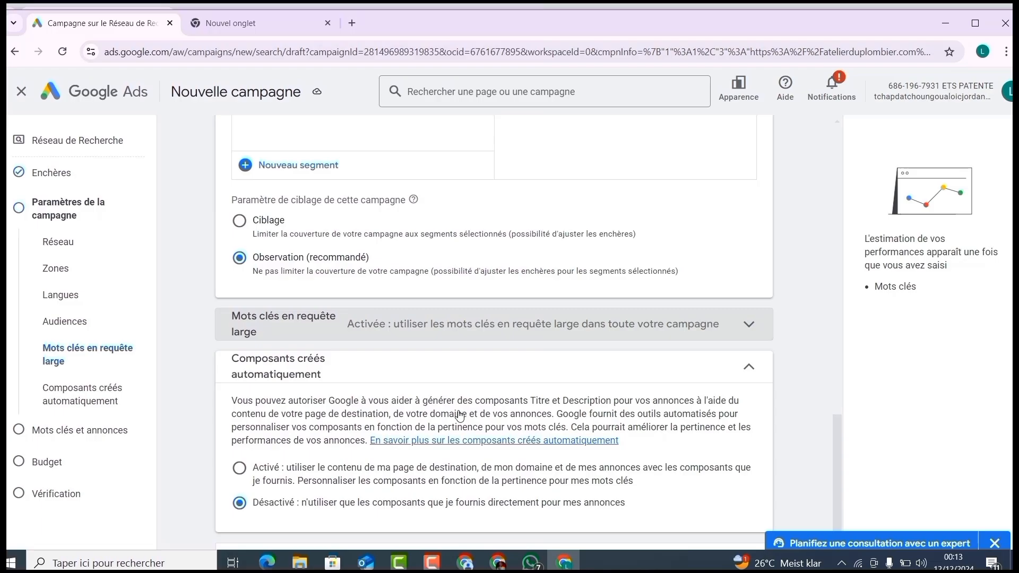
Step: Enable automatically created assets for the campaign and accept the activation terms
scroll(459, 416, "down", 2)
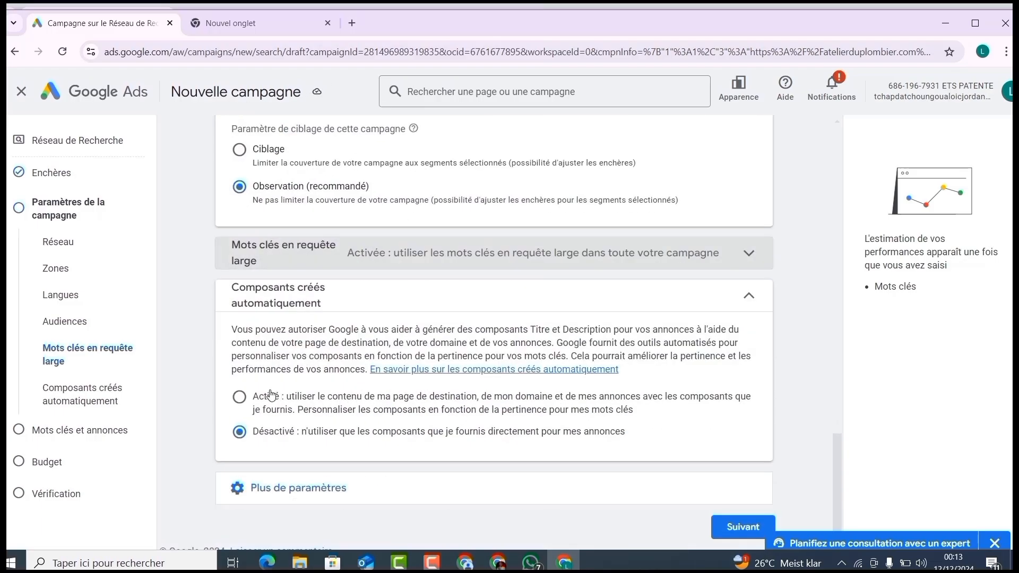
left_click(239, 397)
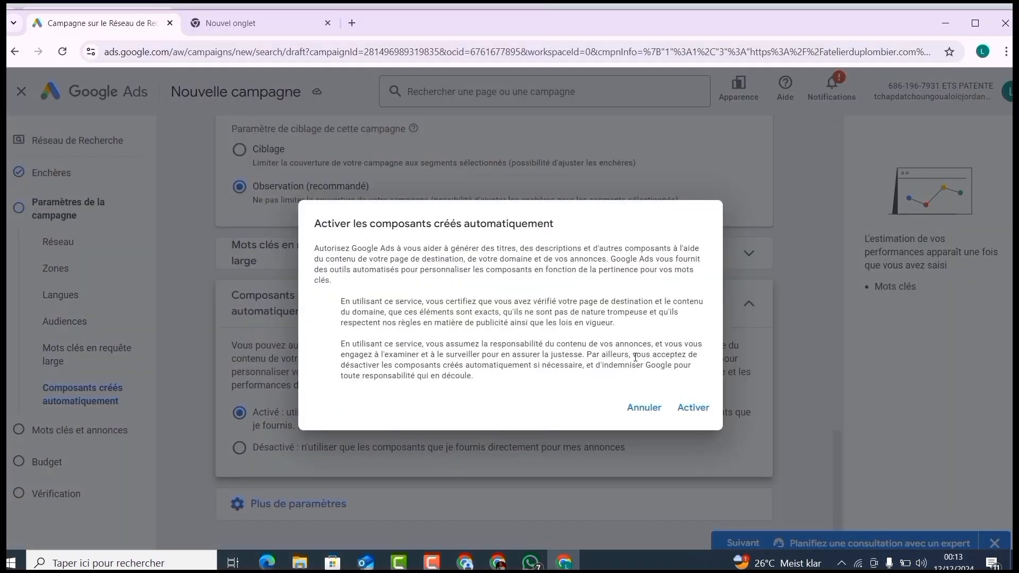
left_click(708, 406)
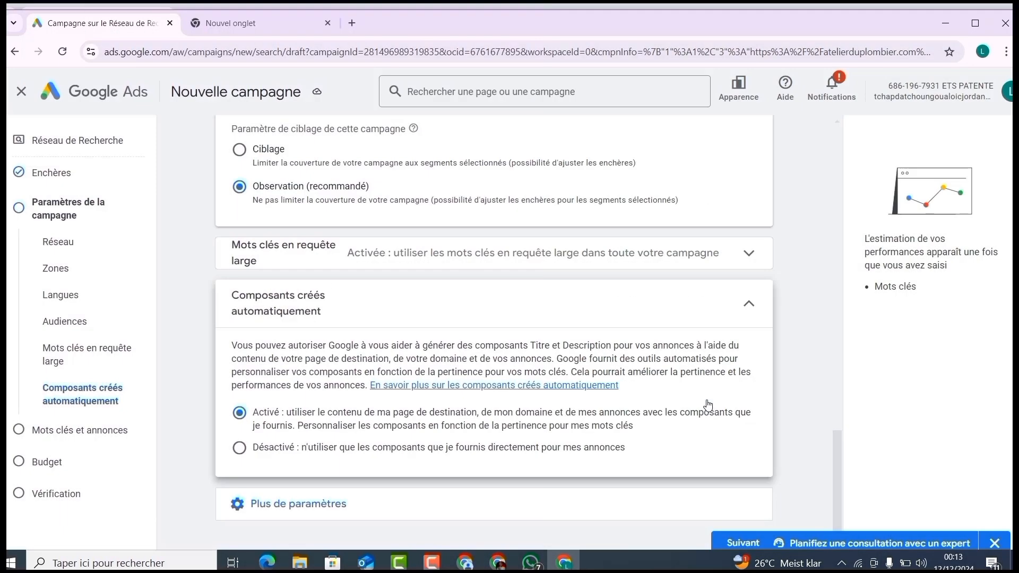
scroll(836, 445, "down", 1)
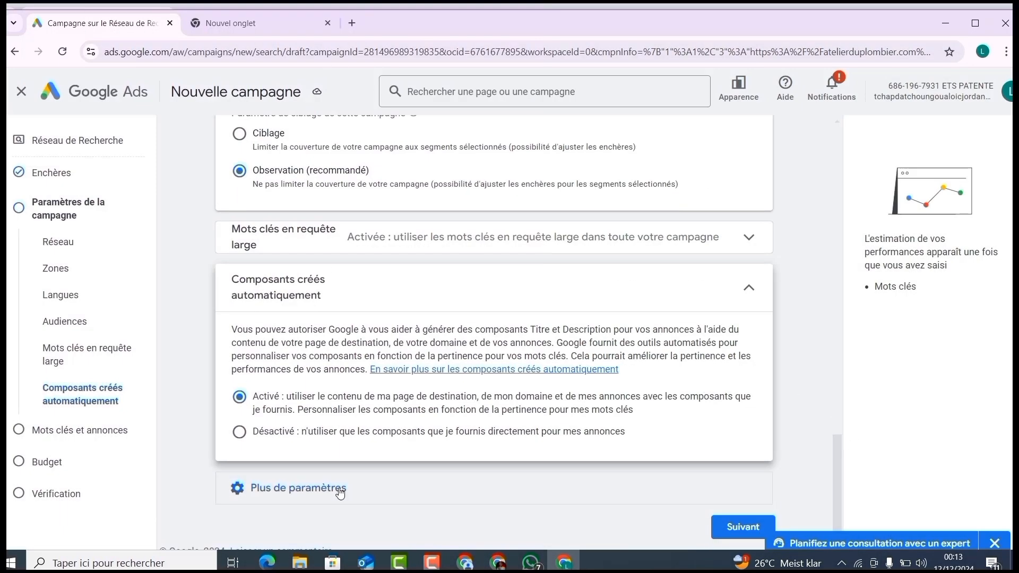
Step: Expand the additional campaign settings, leave their defaults, and proceed to the keywords and ads page
left_click(340, 493)
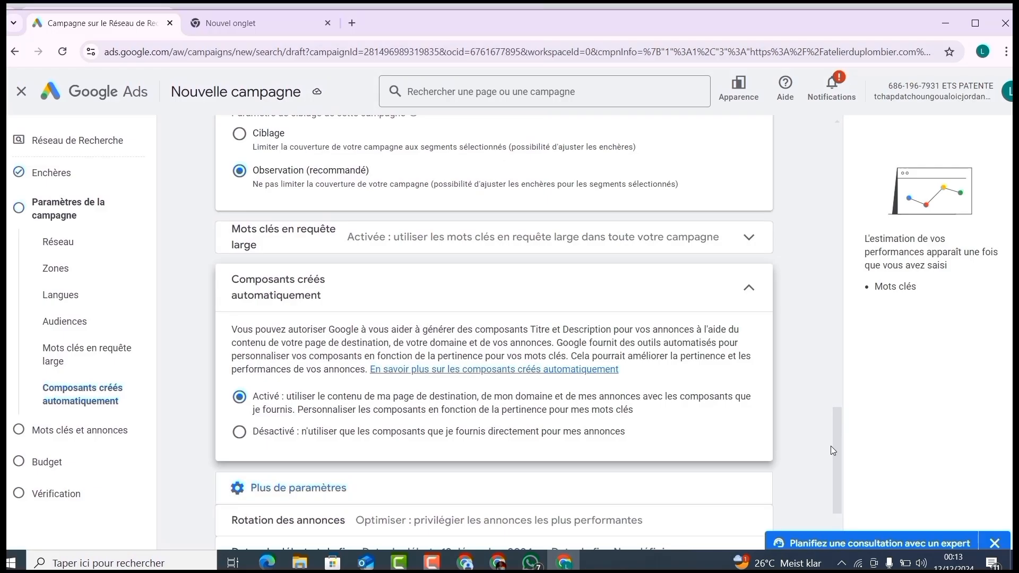
left_click_drag(831, 446, 838, 527)
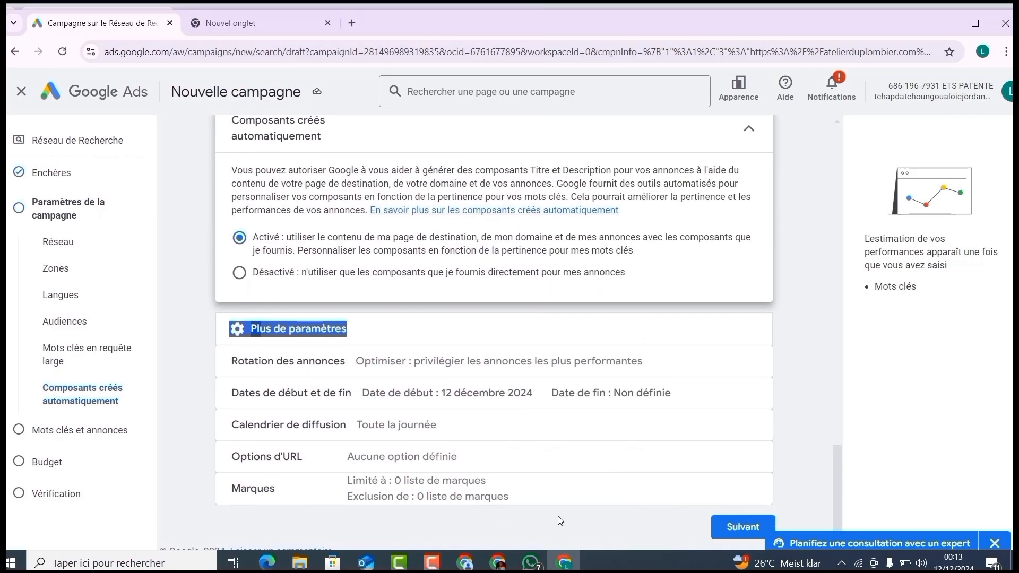
left_click(729, 528)
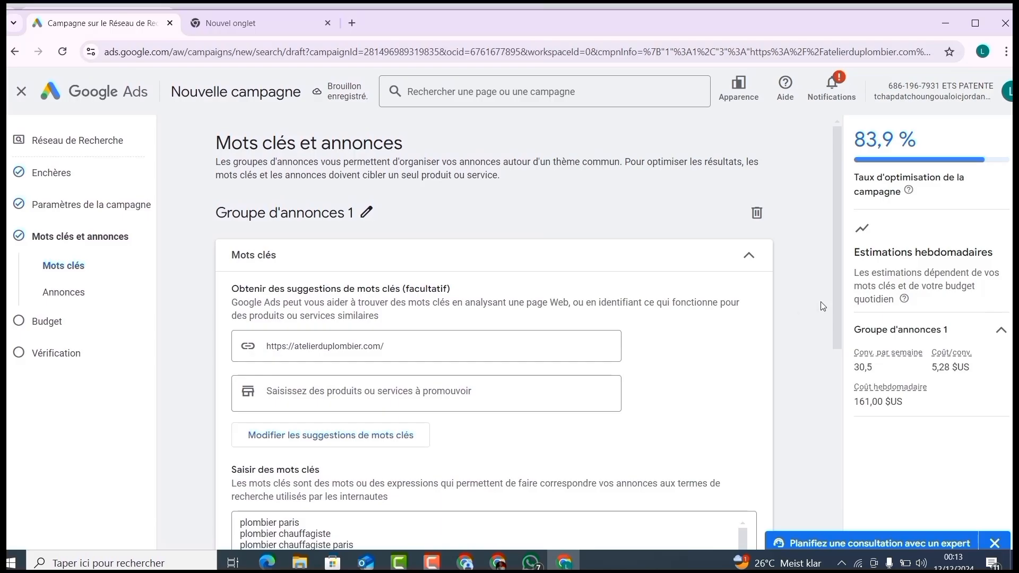
Step: Review the suggested keywords for the ad group and the ad's final URL, display path and headline fields
scroll(838, 308, "down", 1)
scroll(840, 325, "down", 7)
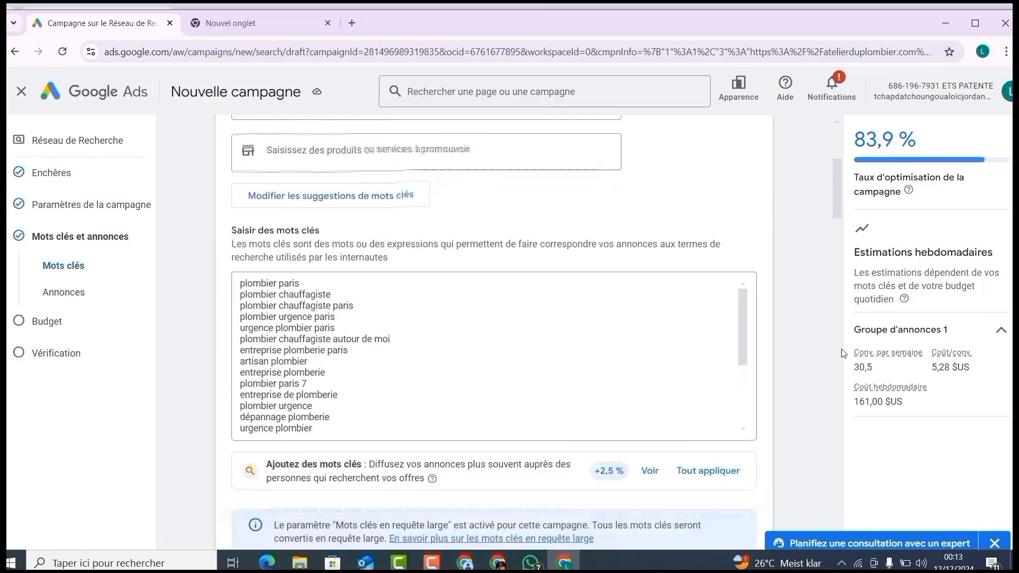
scroll(841, 340, "up", 2)
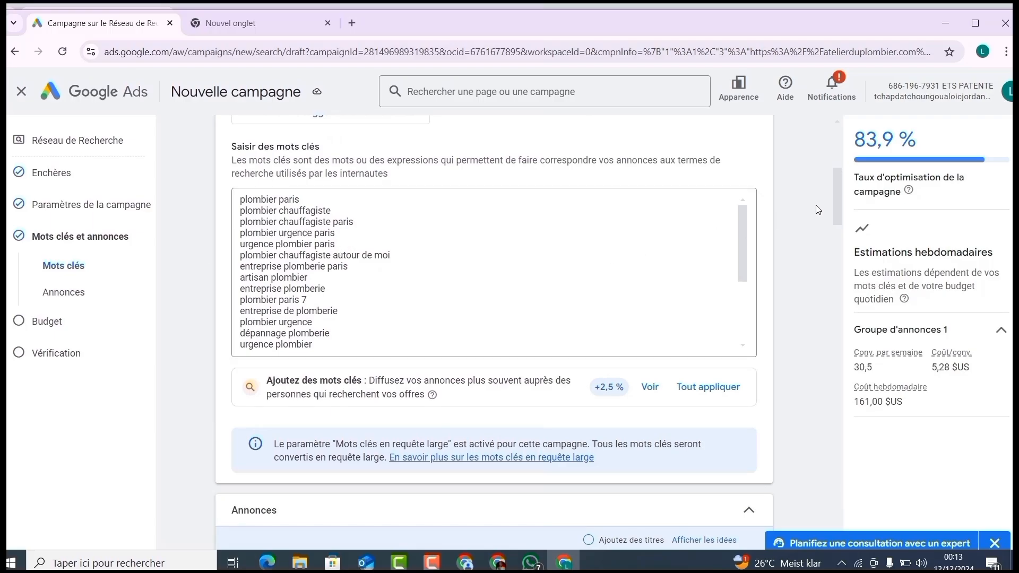
left_click_drag(836, 196, 833, 255)
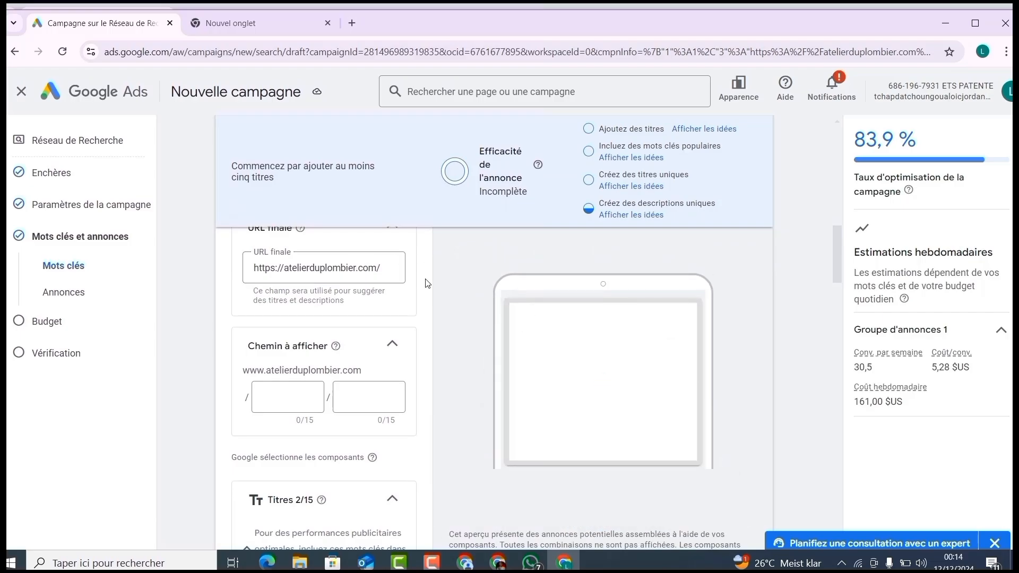
left_click_drag(834, 240, 823, 296)
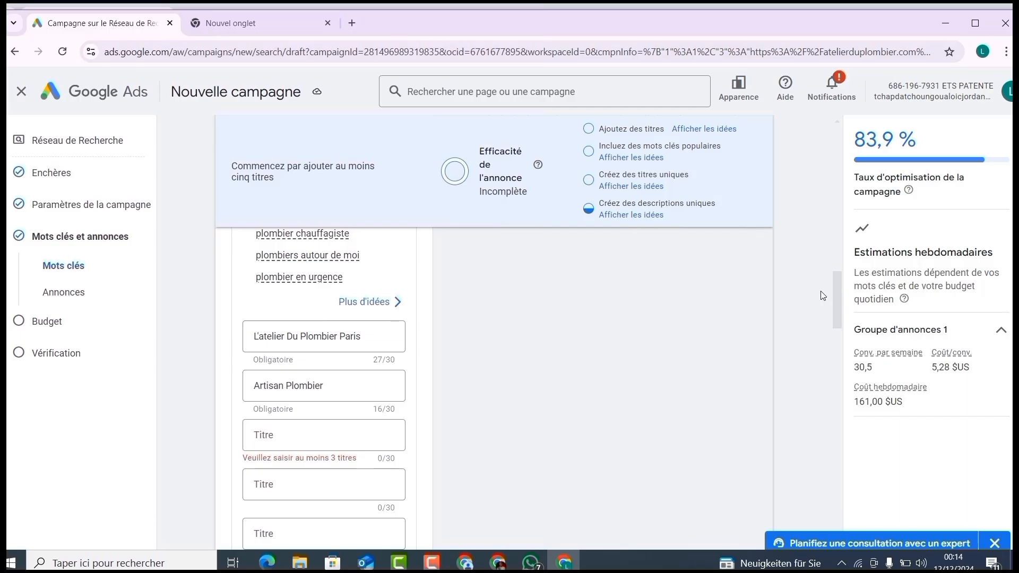
left_click(474, 567)
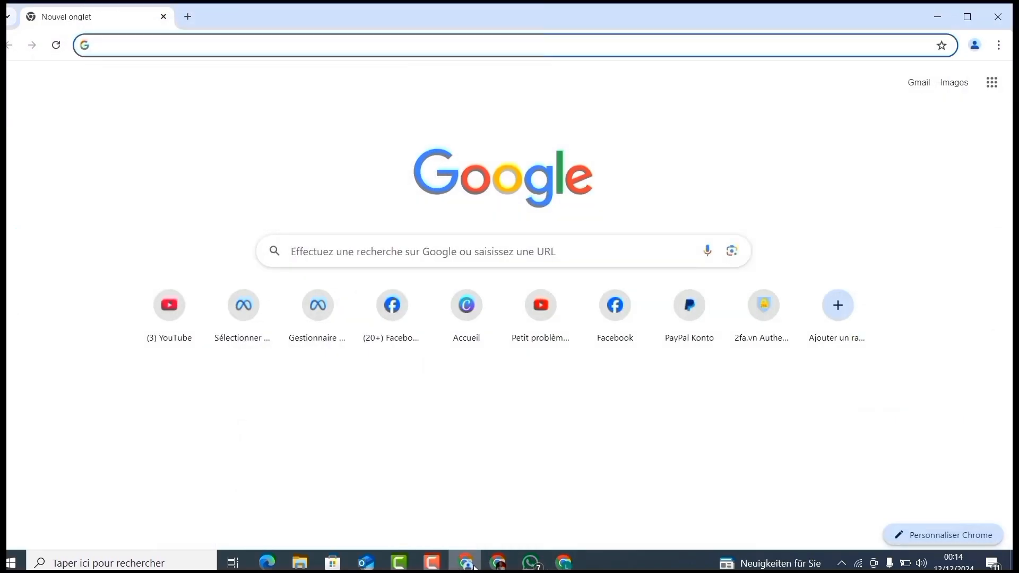
left_click(498, 564)
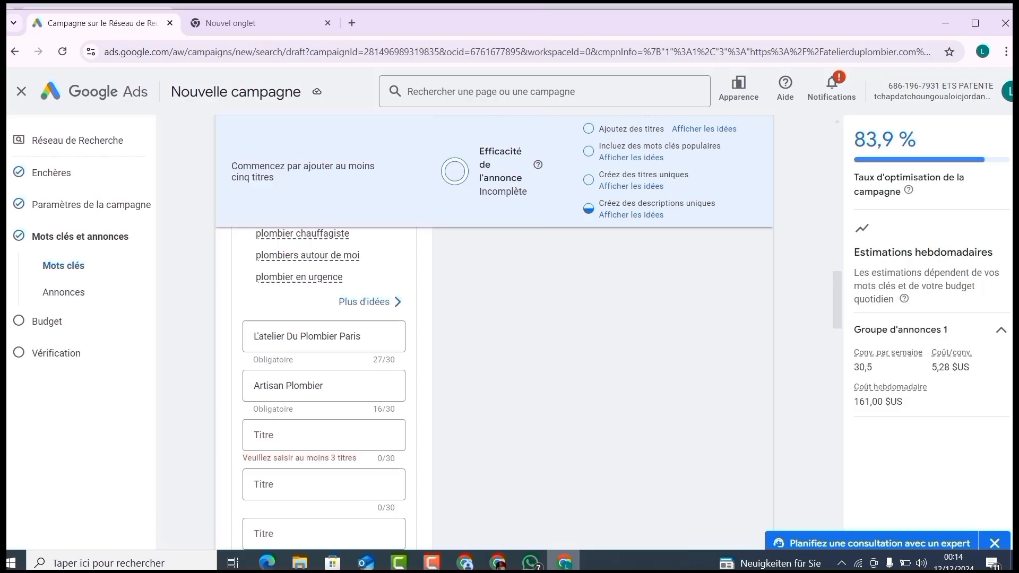
Step: Switch to the other Chrome window and search Google for "DEVIS GRAtuit PARIS"
left_click(466, 563)
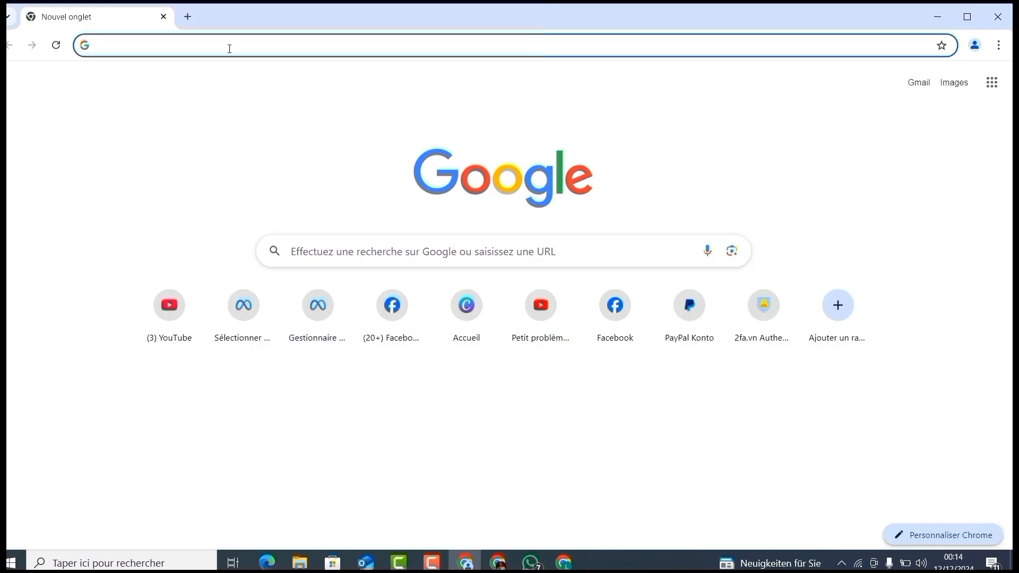
type("DEV")
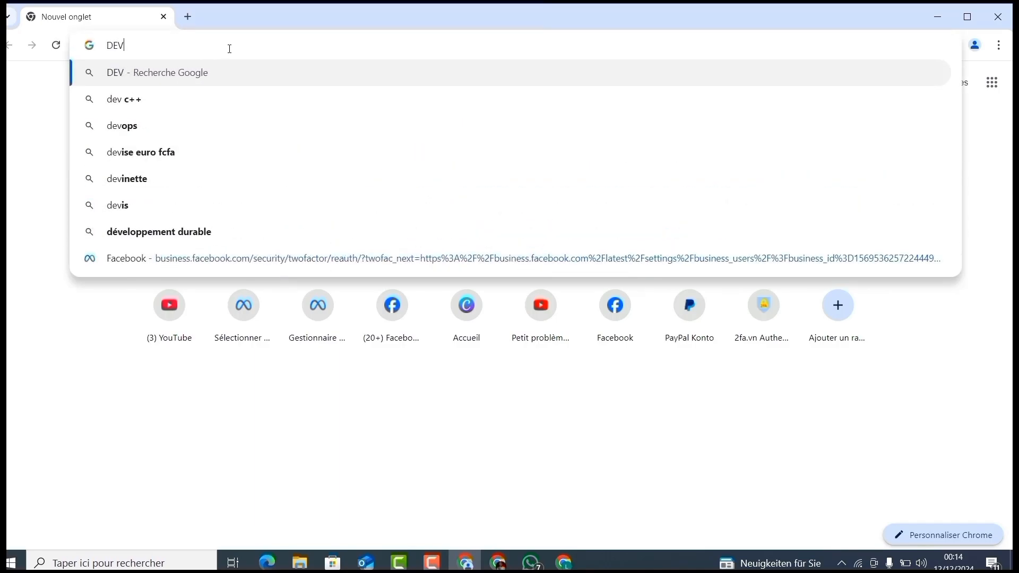
type("IS GRA")
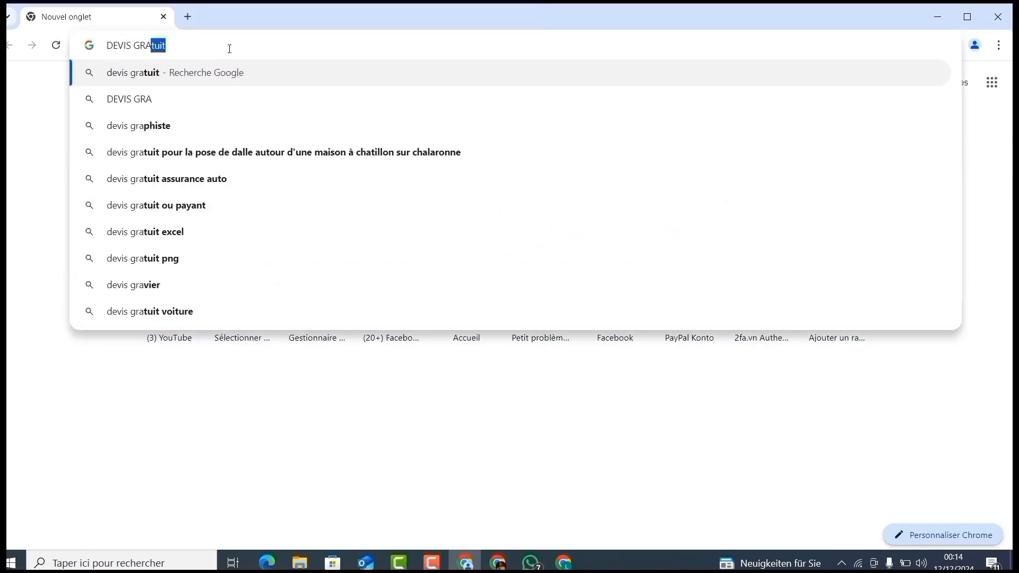
type("PA")
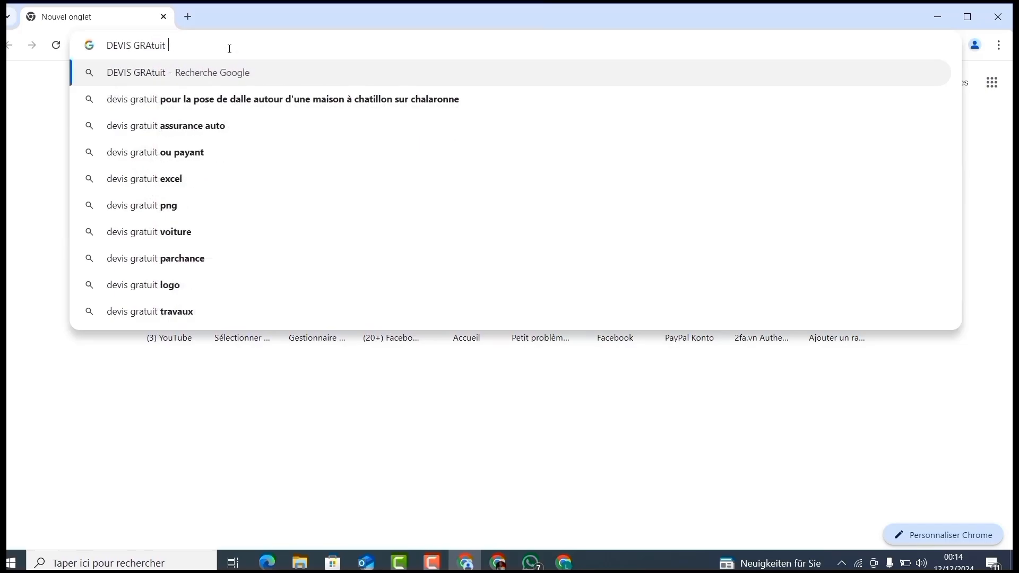
type("RIS")
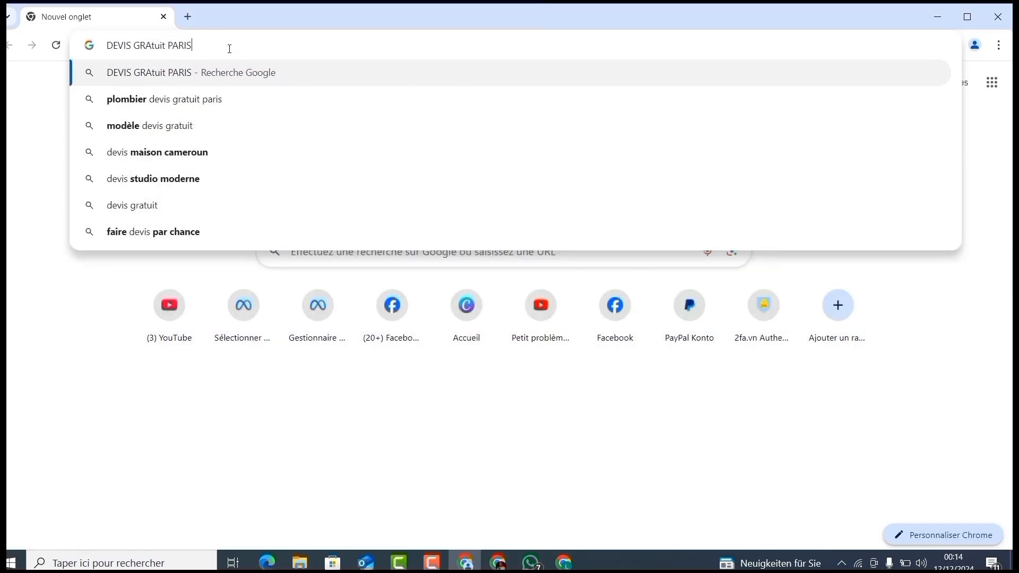
key("Return")
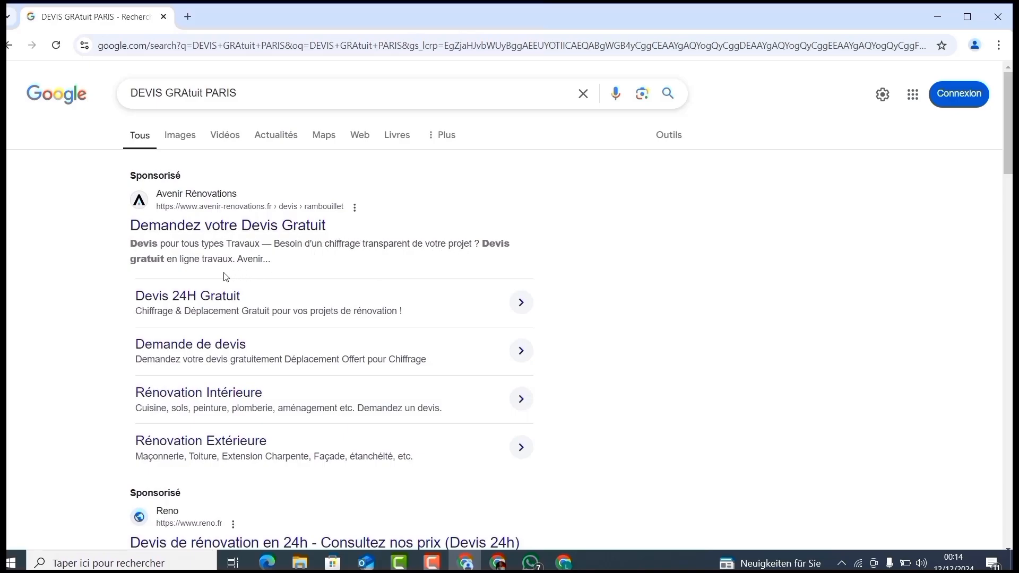
Step: Copy "Devis pour tous types Travaux" from the sponsored Avenir Rénovations result and paste it as the ad's third headline
left_click_drag(1011, 131, 1011, 148)
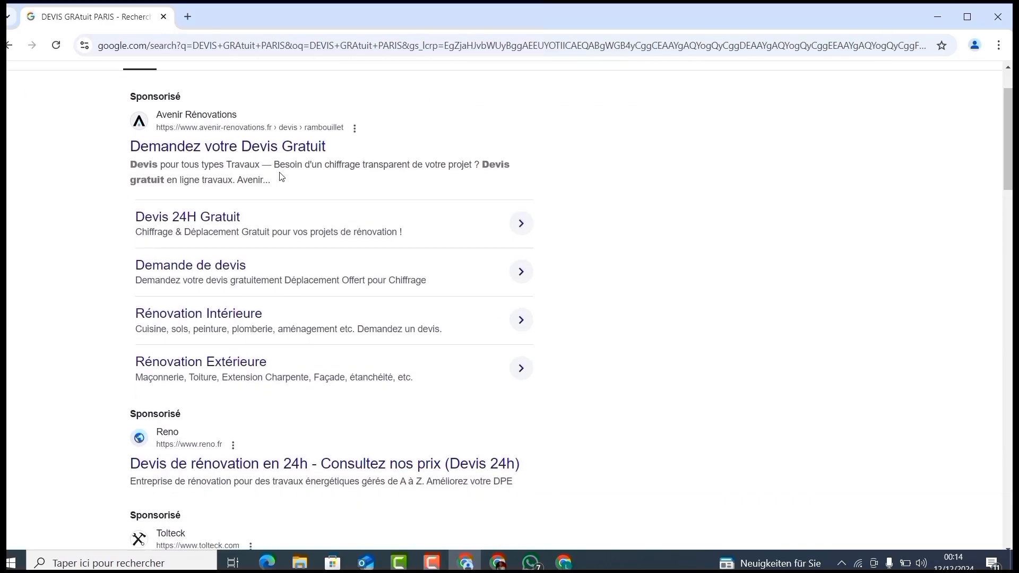
left_click_drag(260, 166, 130, 166)
right_click(133, 166)
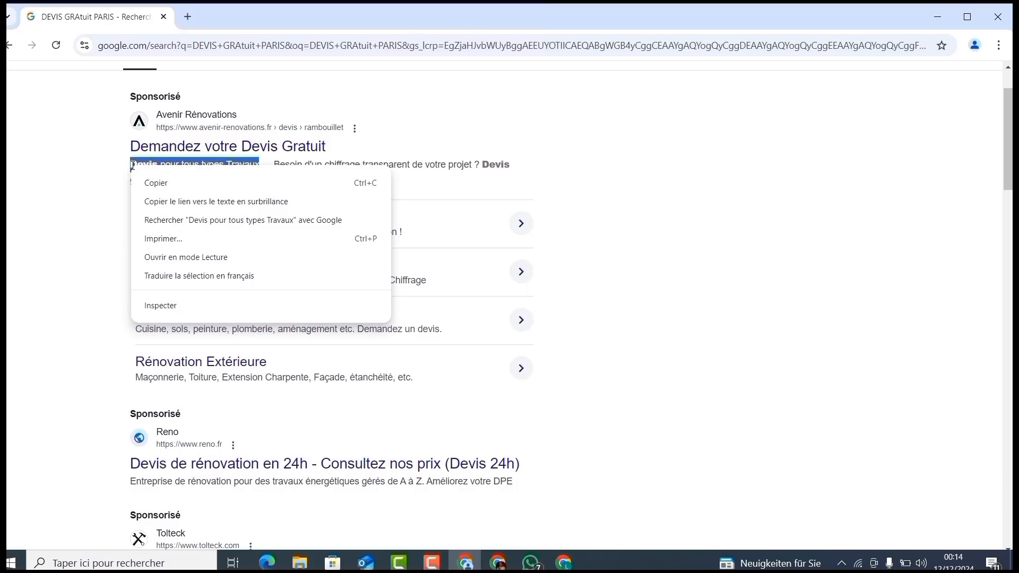
left_click(164, 183)
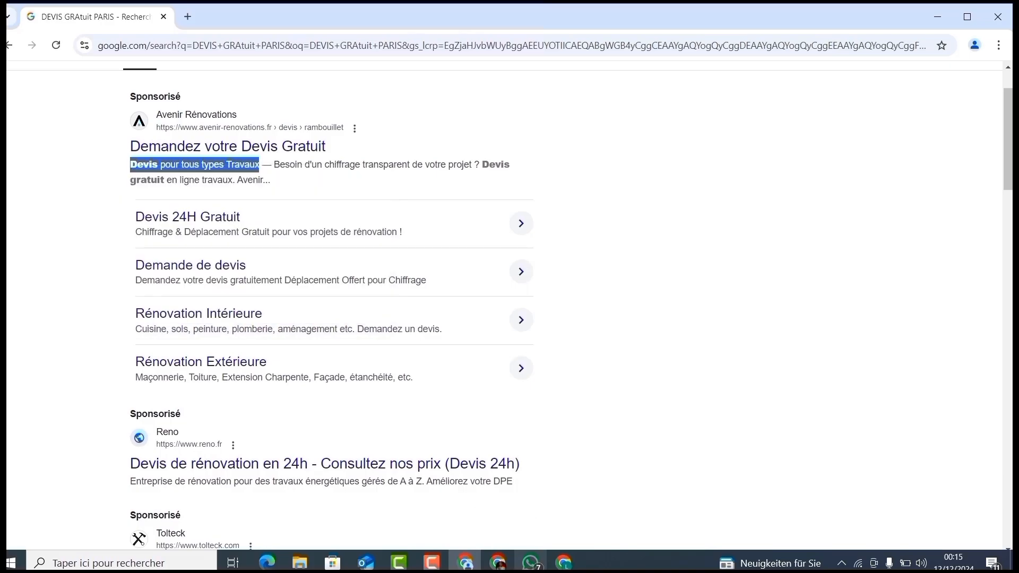
left_click(564, 563)
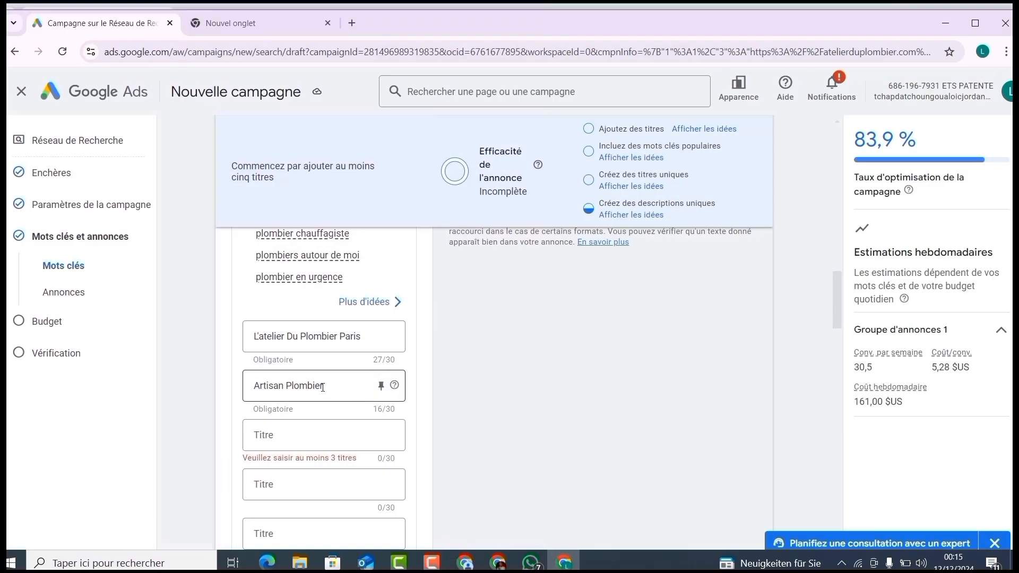
left_click(276, 433)
key("ctrl+v")
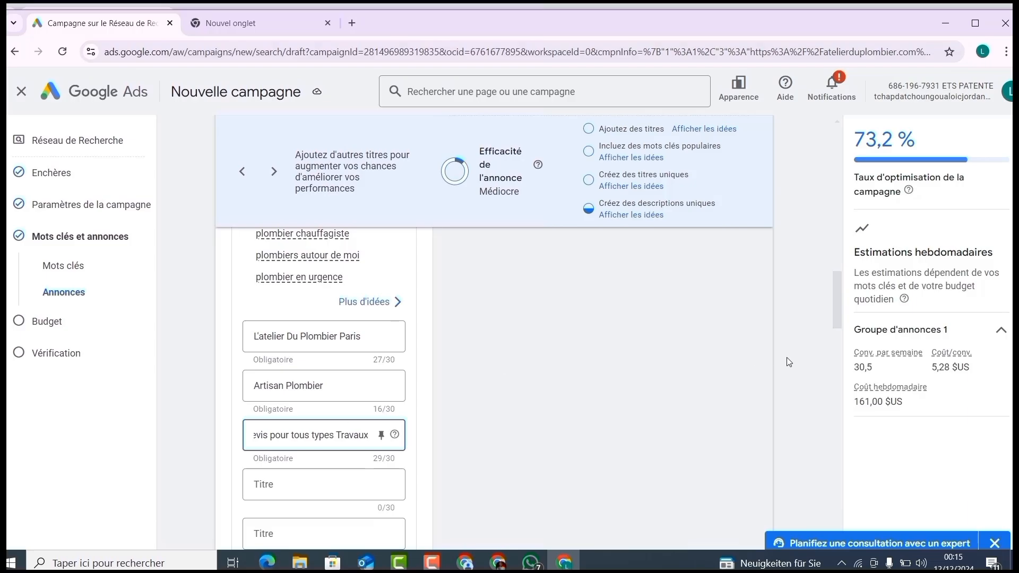
Step: Highlight the sponsored Reno result's description in the Google search results as an example, and return to the campaign draft
left_click_drag(835, 313, 836, 316)
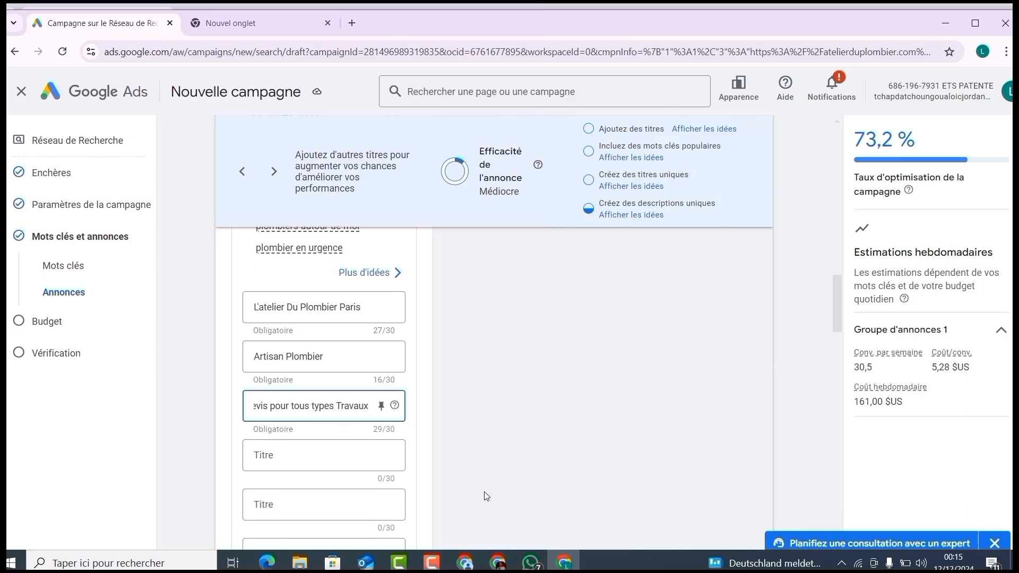
left_click(465, 563)
left_click_drag(130, 482, 418, 479)
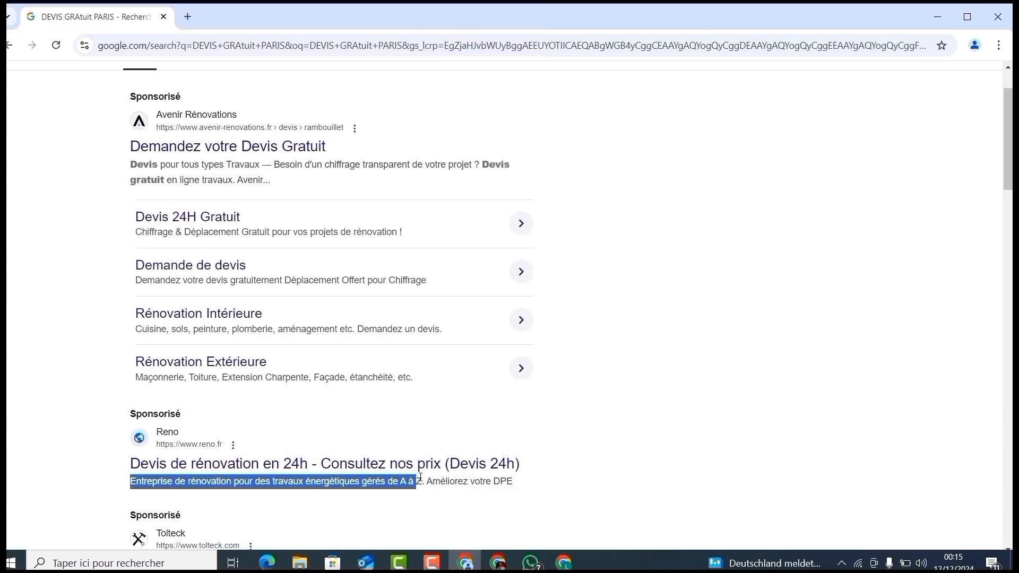
key("alt+Tab")
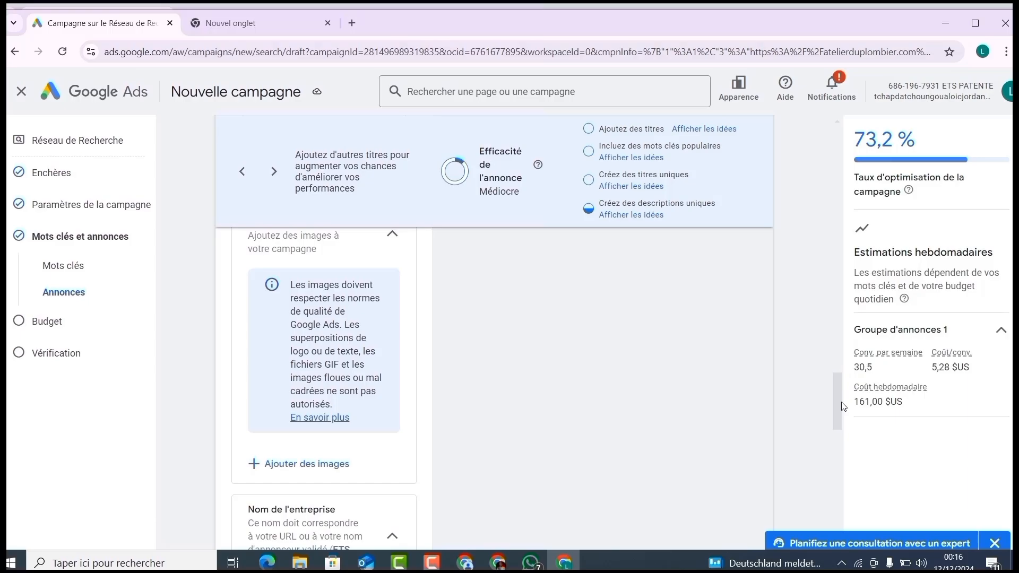
Step: Enter ETS PATENTE as the ad's business name and continue to the budget page
left_click_drag(844, 407, 847, 432)
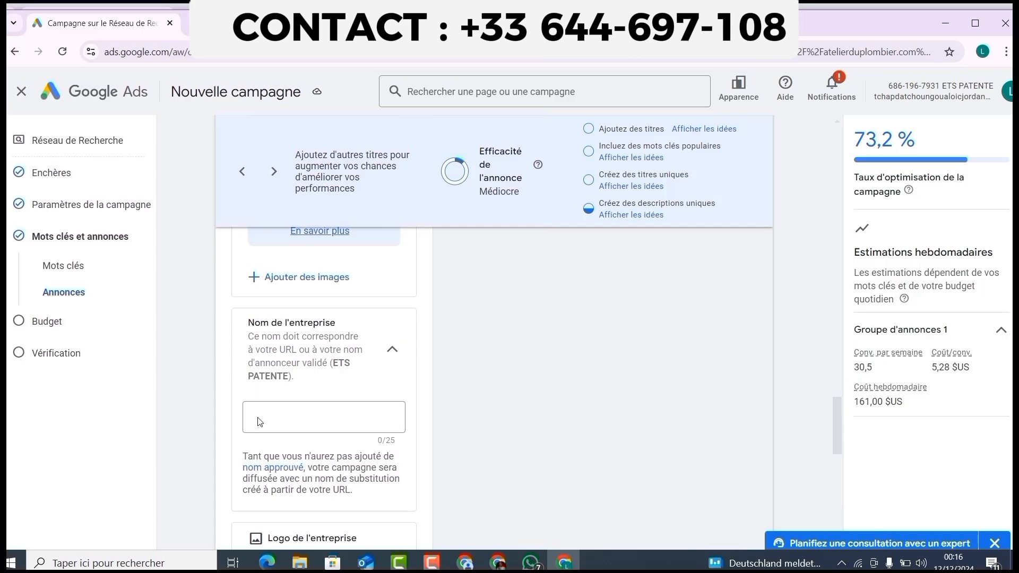
left_click(349, 415)
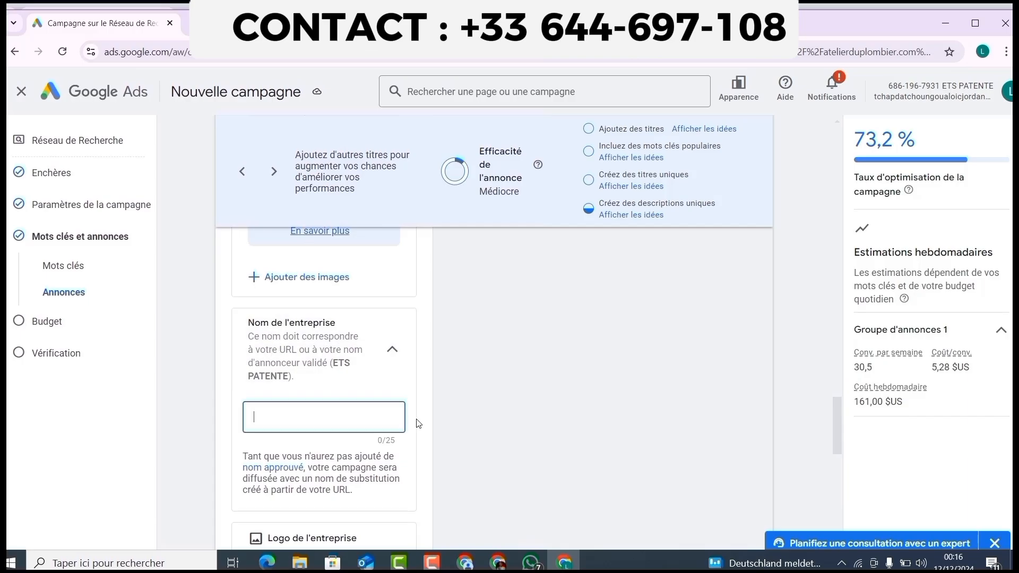
type("ETS")
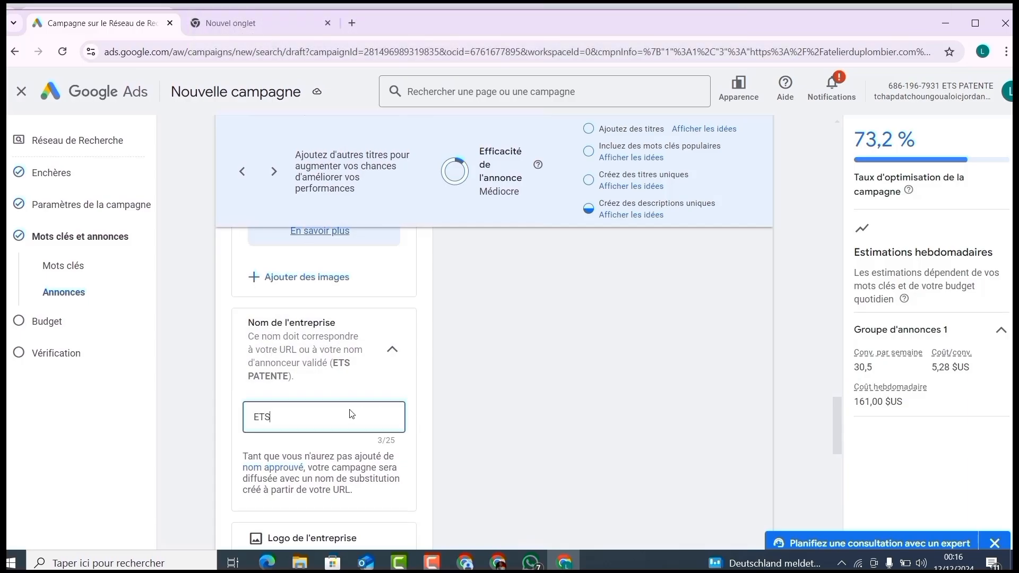
type(" PA")
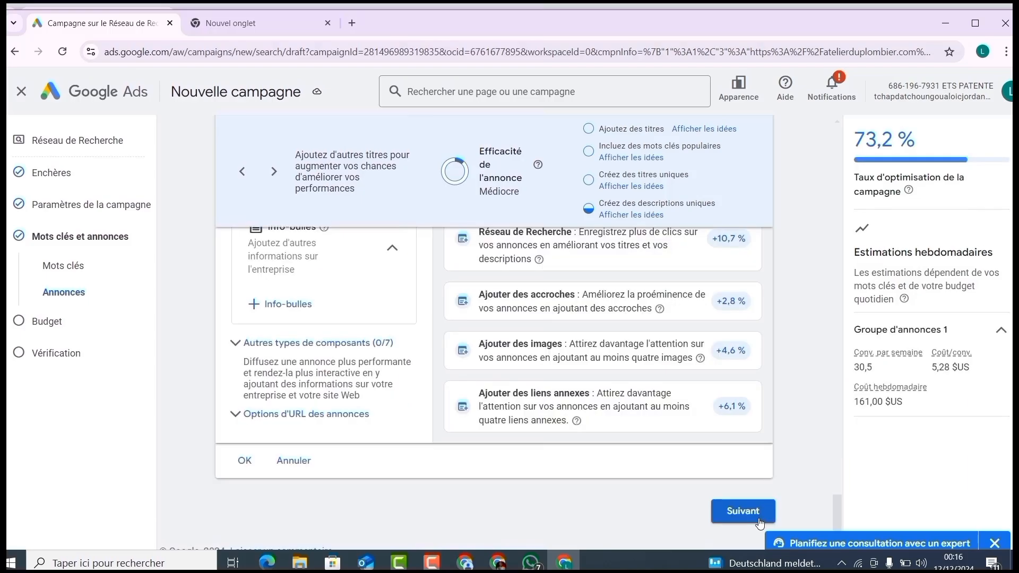
left_click(759, 521)
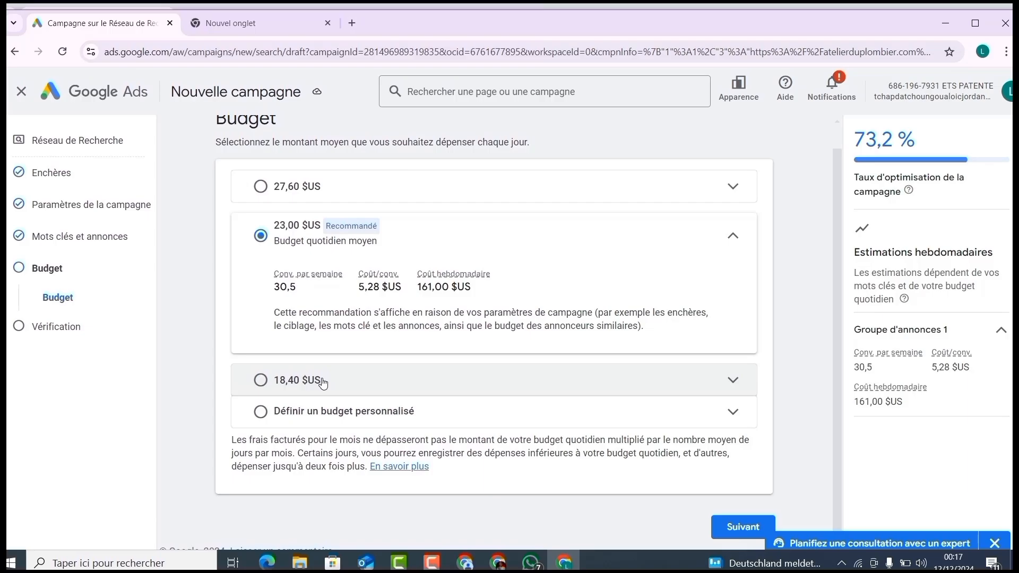
Step: Set a custom average daily budget of 20,00 $US and proceed to the end of the campaign review
left_click(364, 412)
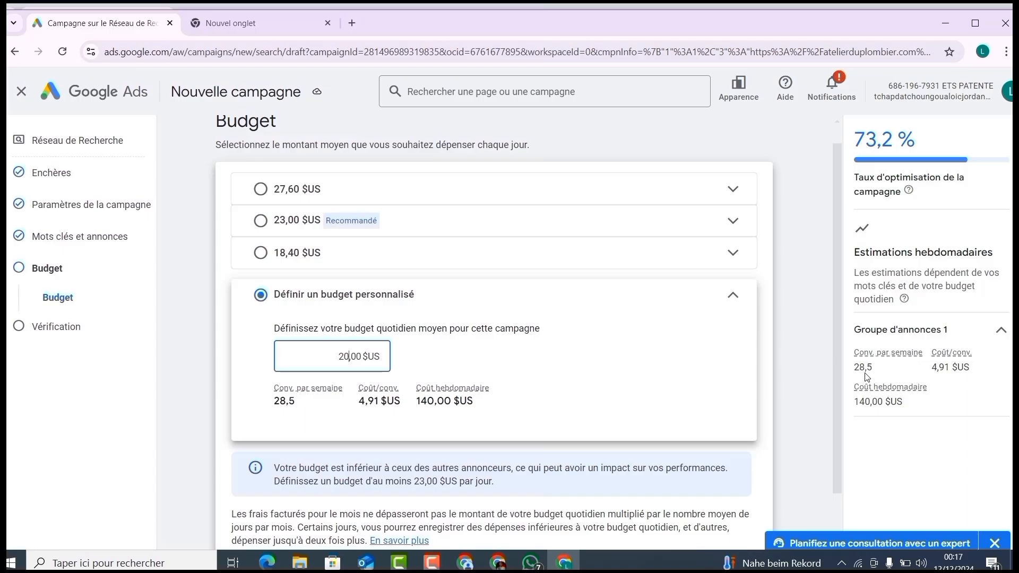
left_click_drag(837, 379, 833, 468)
left_click(754, 526)
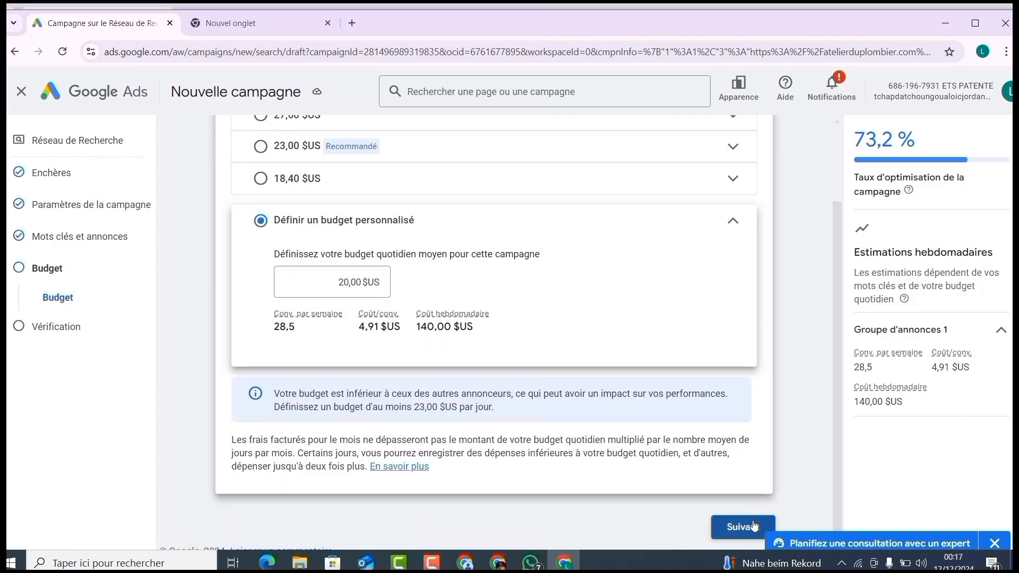
scroll(640, 464, "down", 10)
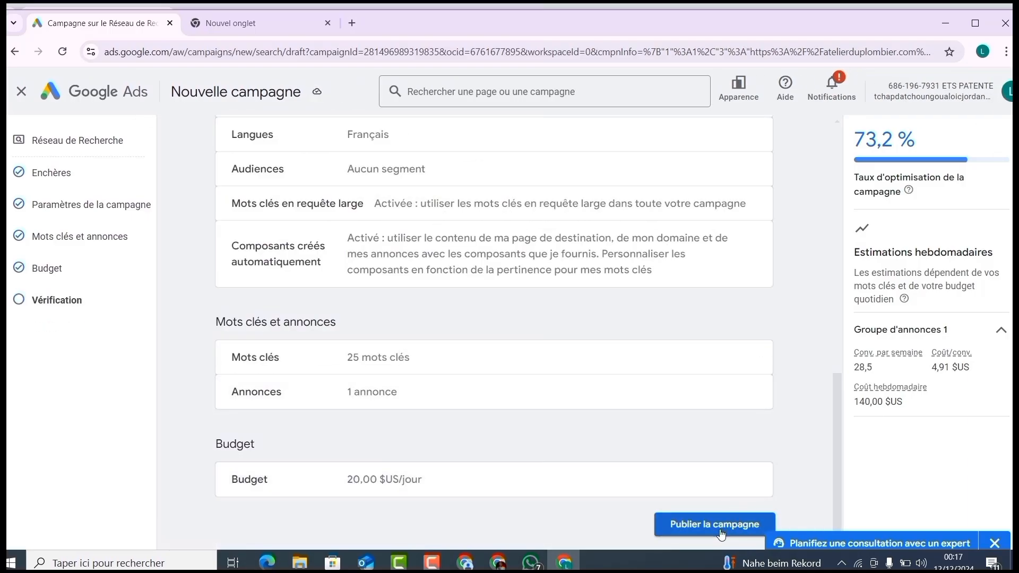